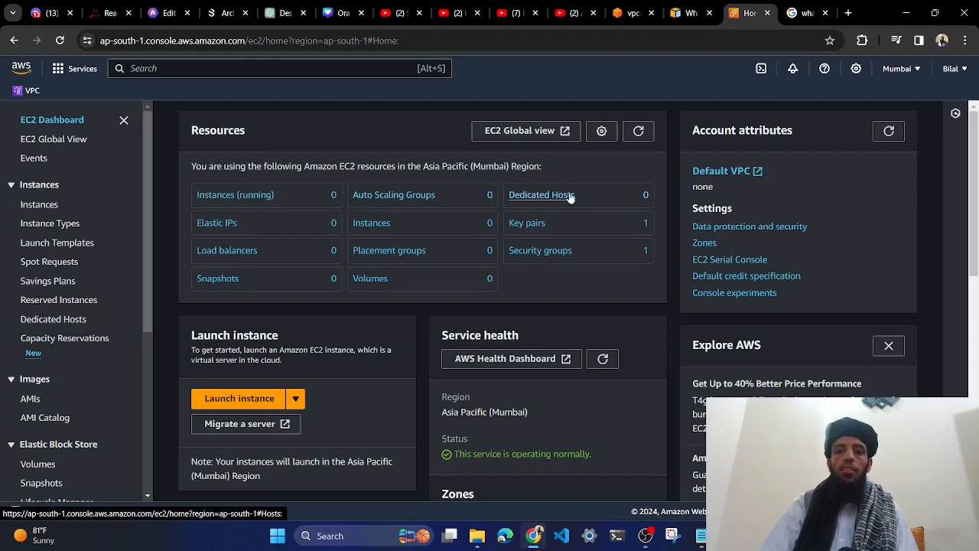
Open the list of running EC2 instances and remove the running-state filter to show all instances
scroll(520, 241, "down", 1)
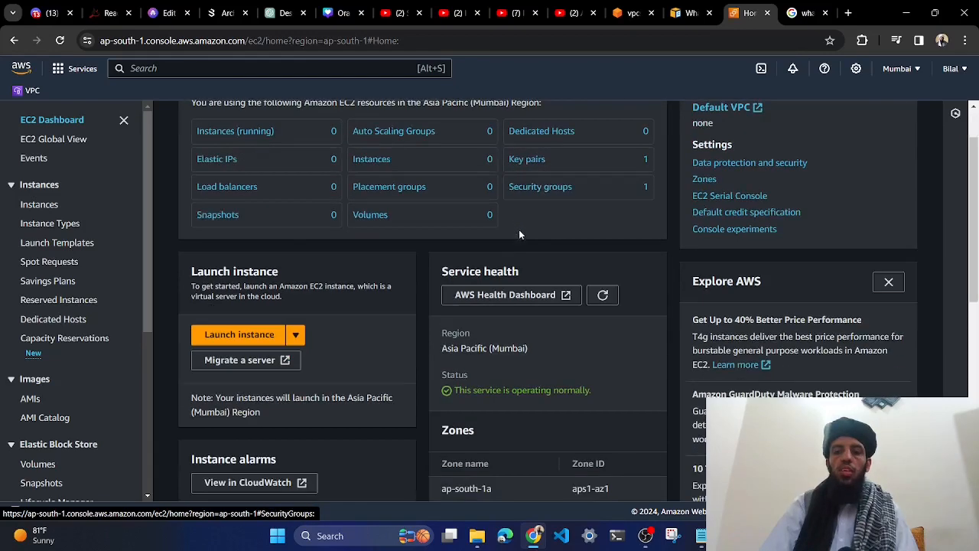
scroll(463, 193, "up", 1)
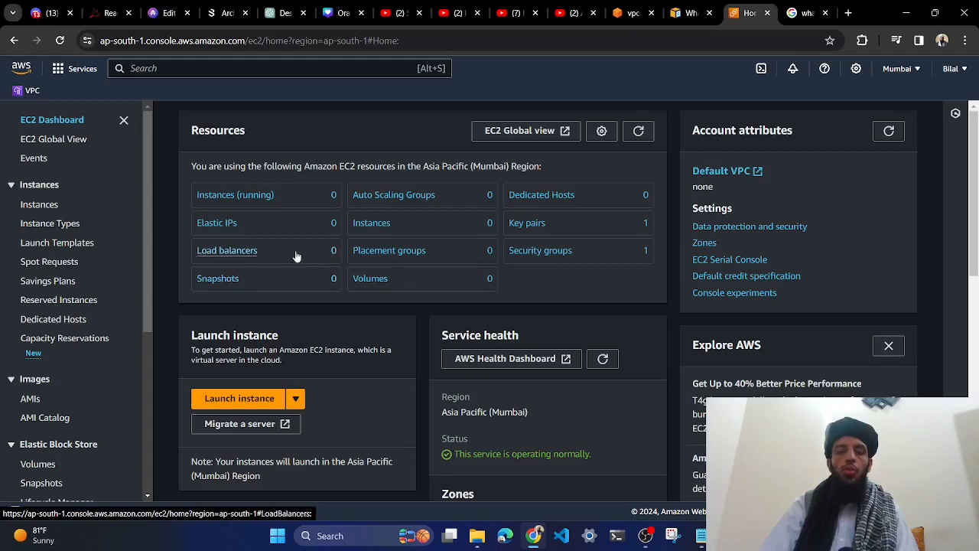
left_click(235, 197)
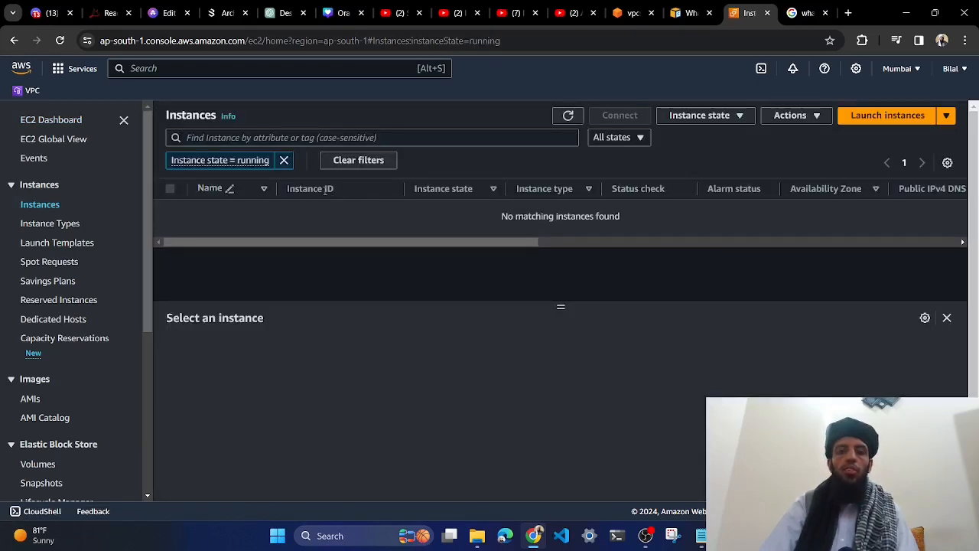
left_click(284, 160)
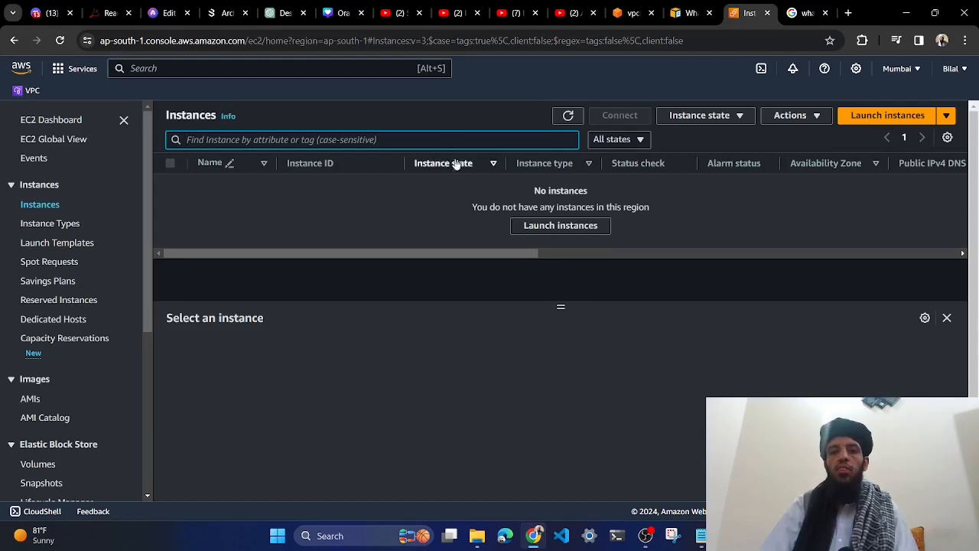
left_click(449, 113)
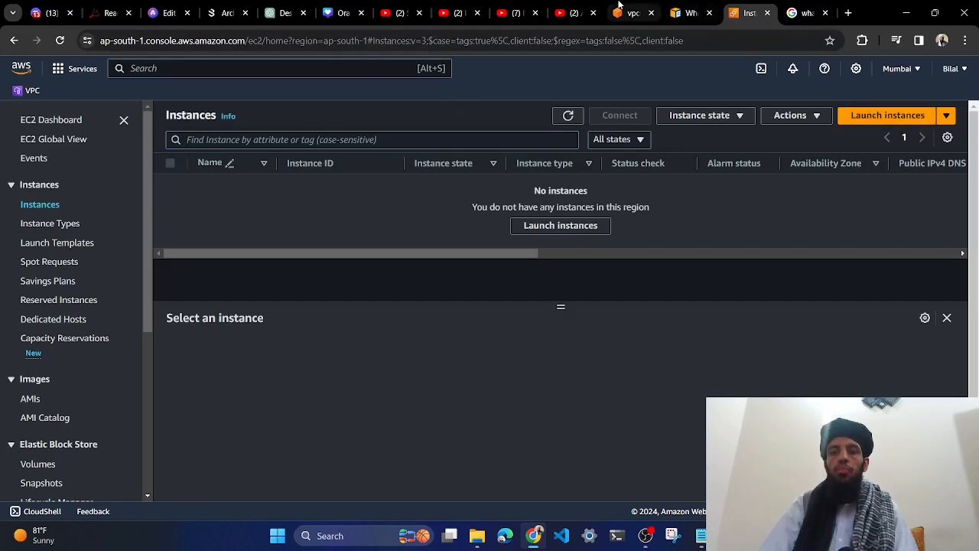
Start launching a new EC2 instance and name it my-first-instance
left_click(878, 117)
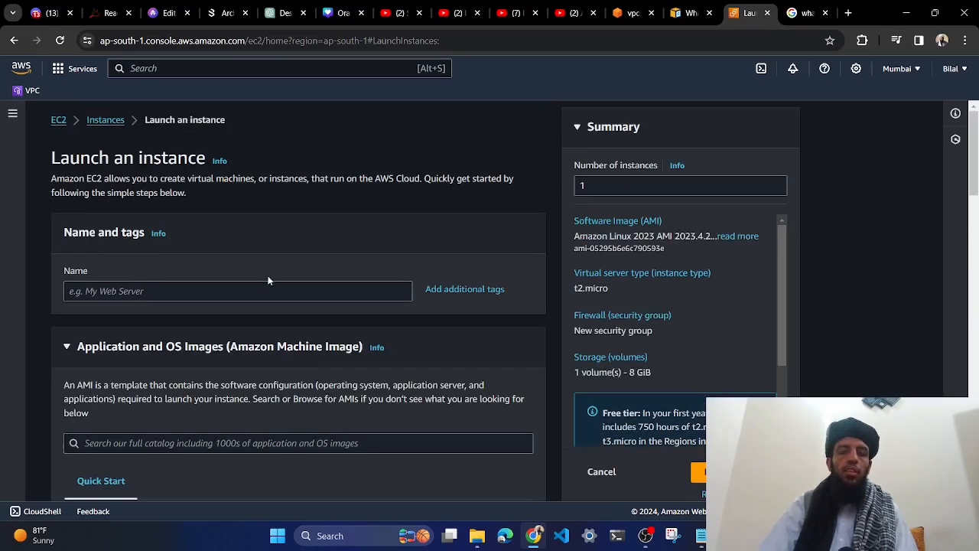
scroll(93, 221, "down", 1)
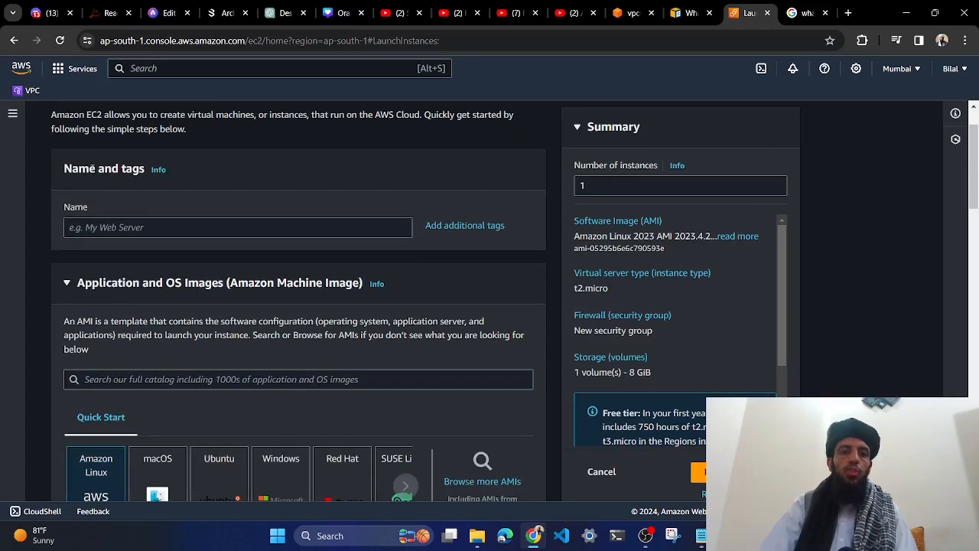
left_click(147, 228)
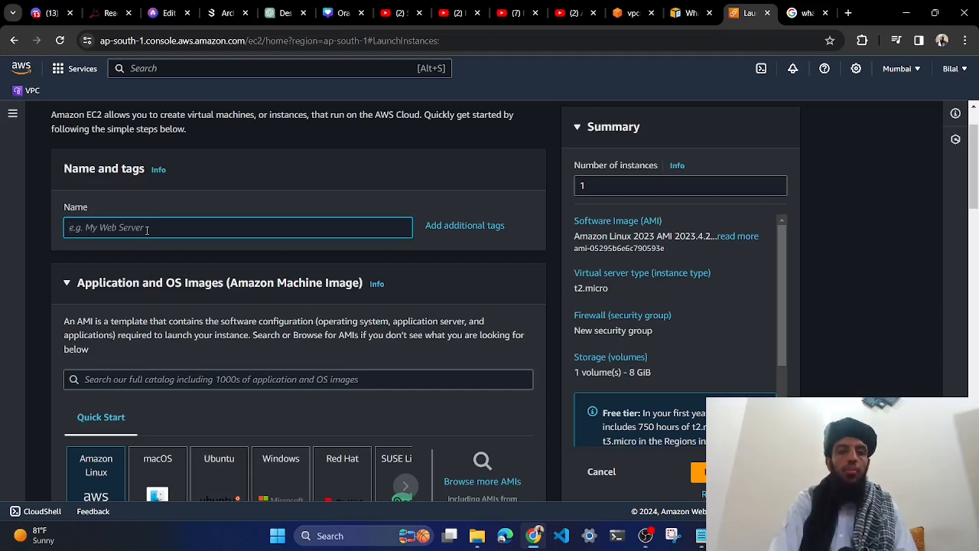
type("my-first-")
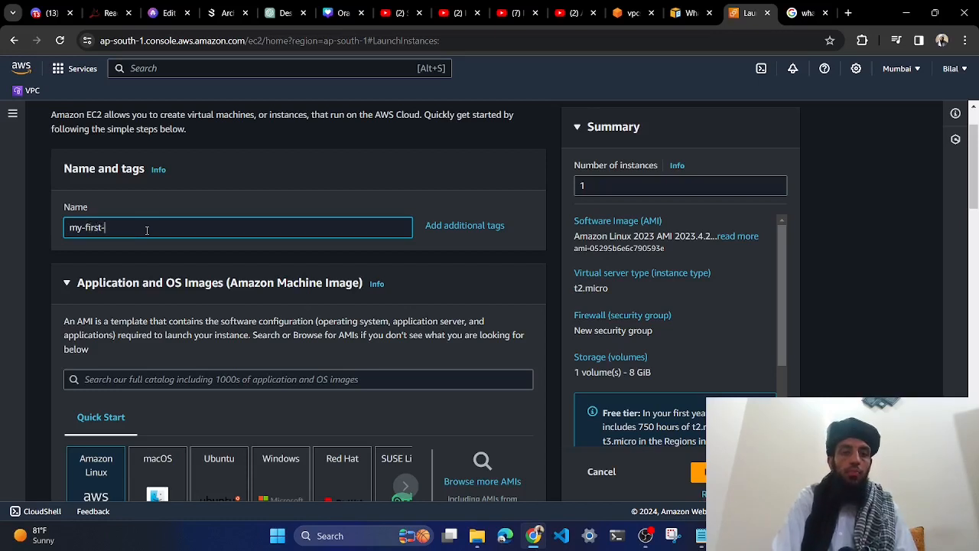
type("instace")
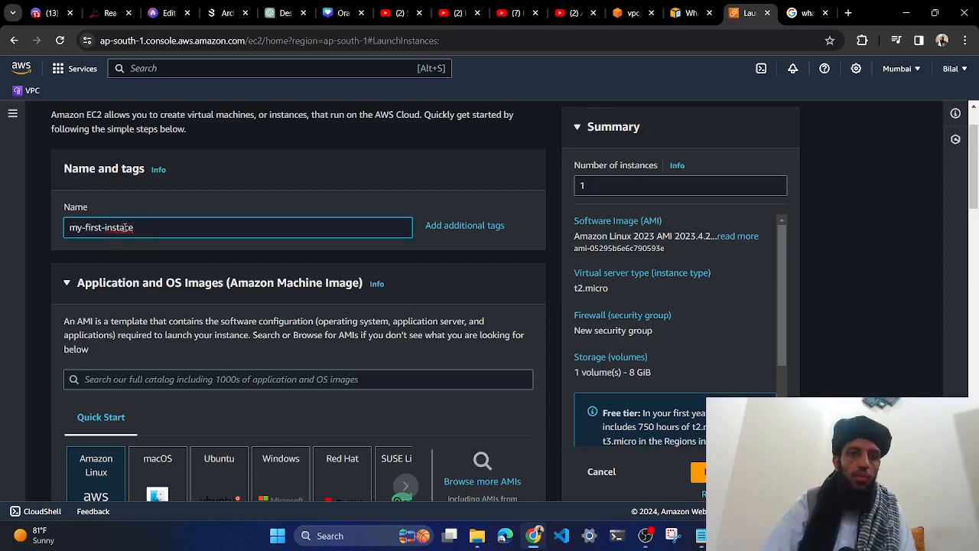
key("BackSpace")
key("BackSpace")
type("nce")
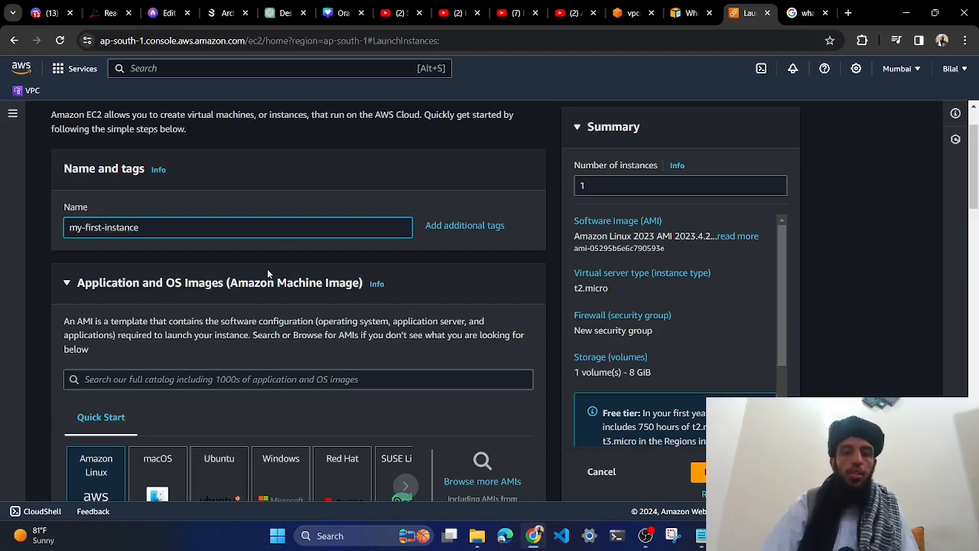
Look through the quick-start operating systems and choose Ubuntu as the instance's machine image
scroll(266, 269, "down", 2)
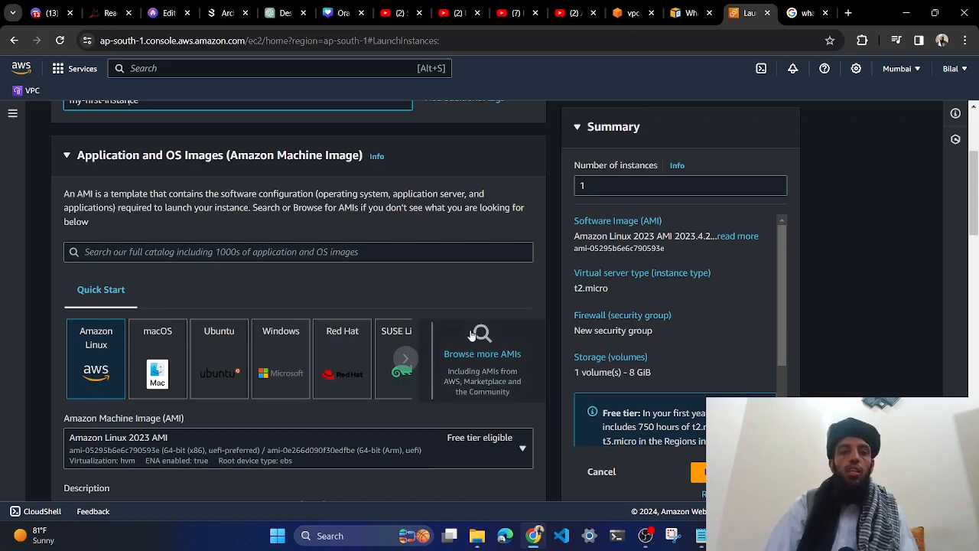
left_click(408, 359)
left_click(410, 359)
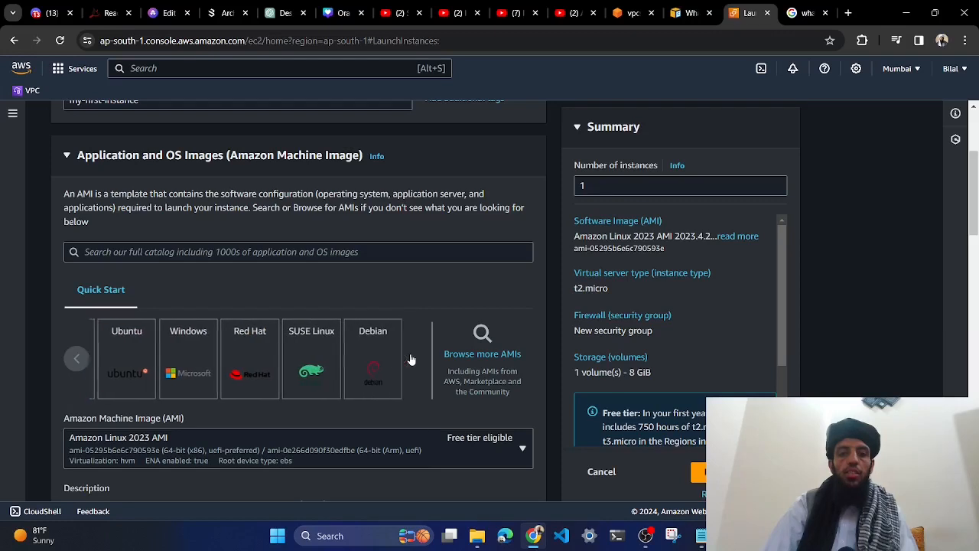
left_click(75, 371)
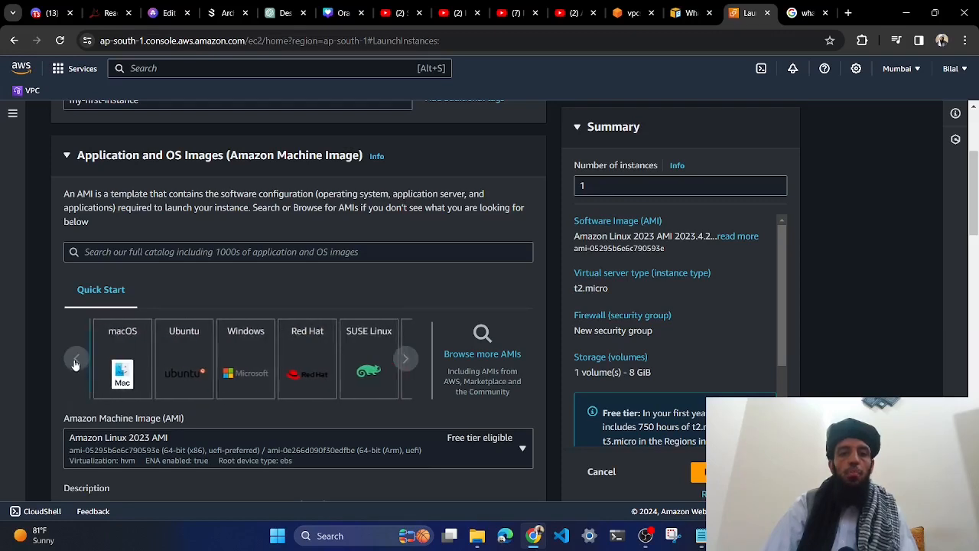
left_click(75, 371)
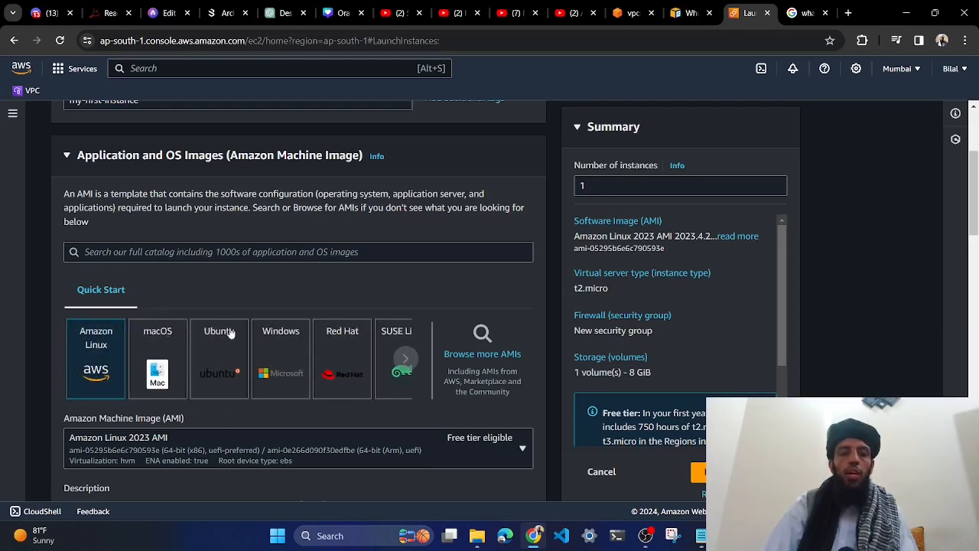
left_click(223, 359)
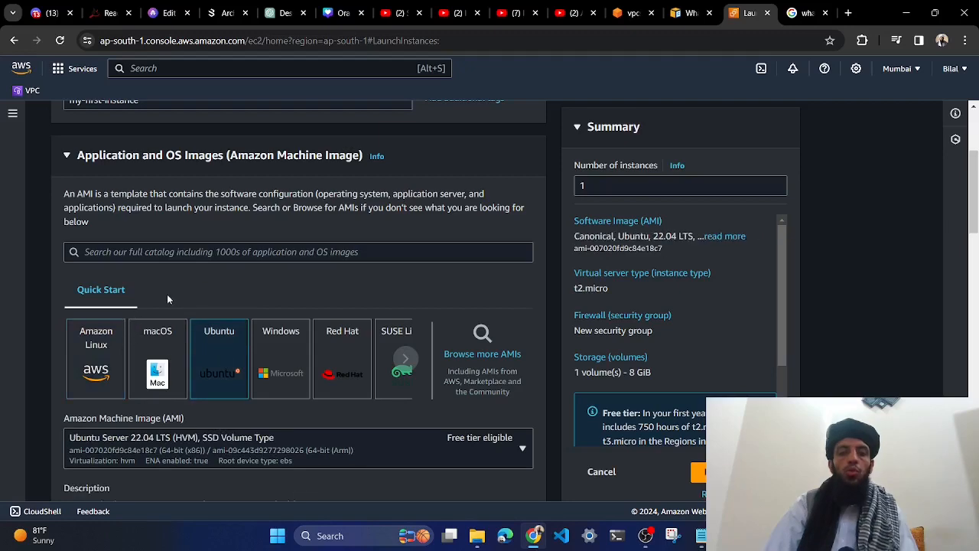
Examine the available Ubuntu machine images and which of them are free tier eligible, keeping the current selection
scroll(228, 312, "down", 2)
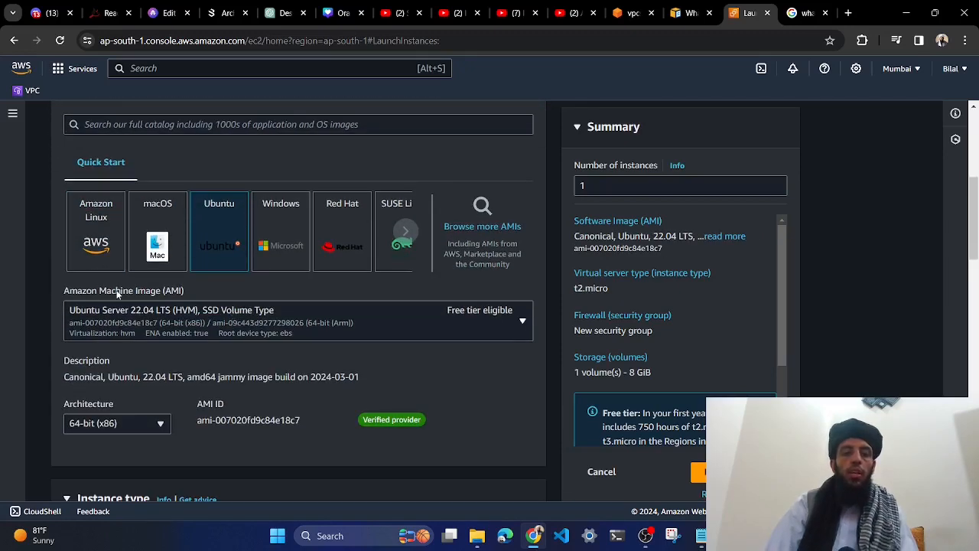
left_click(387, 324)
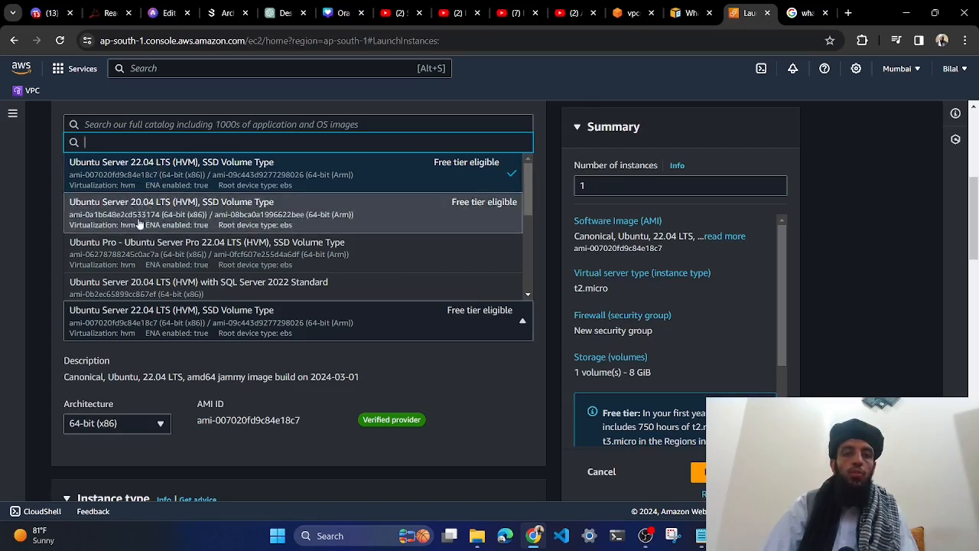
scroll(127, 268, "down", 2)
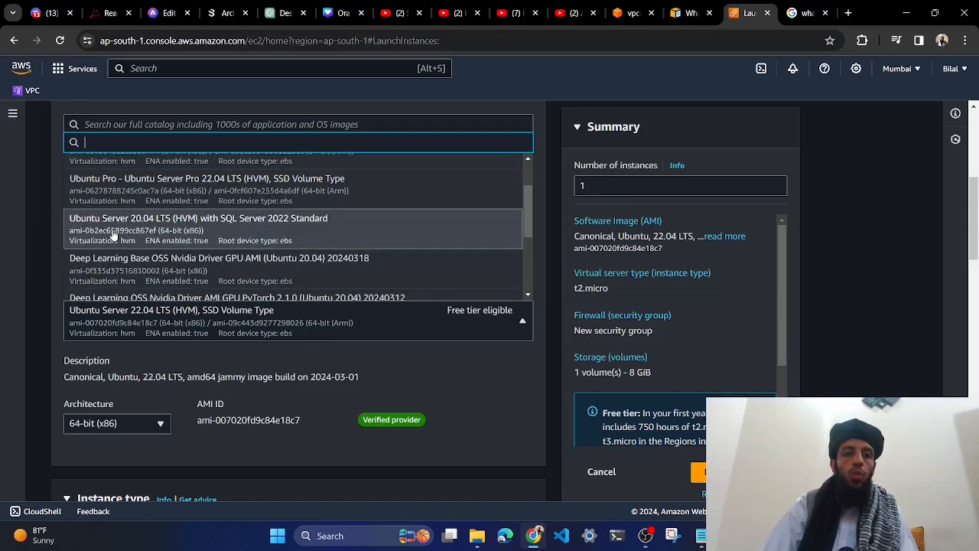
scroll(113, 233, "down", 2)
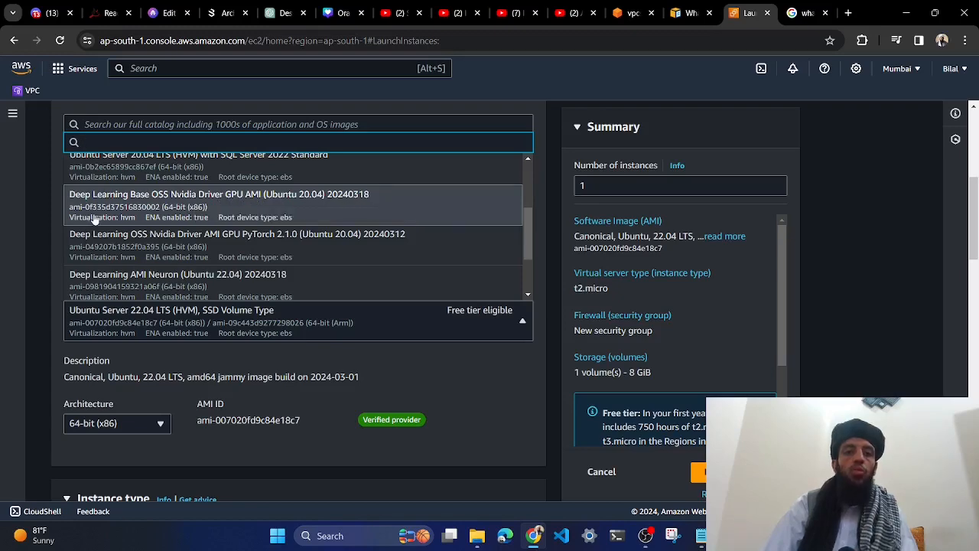
scroll(95, 222, "down", 2)
scroll(107, 229, "up", 2)
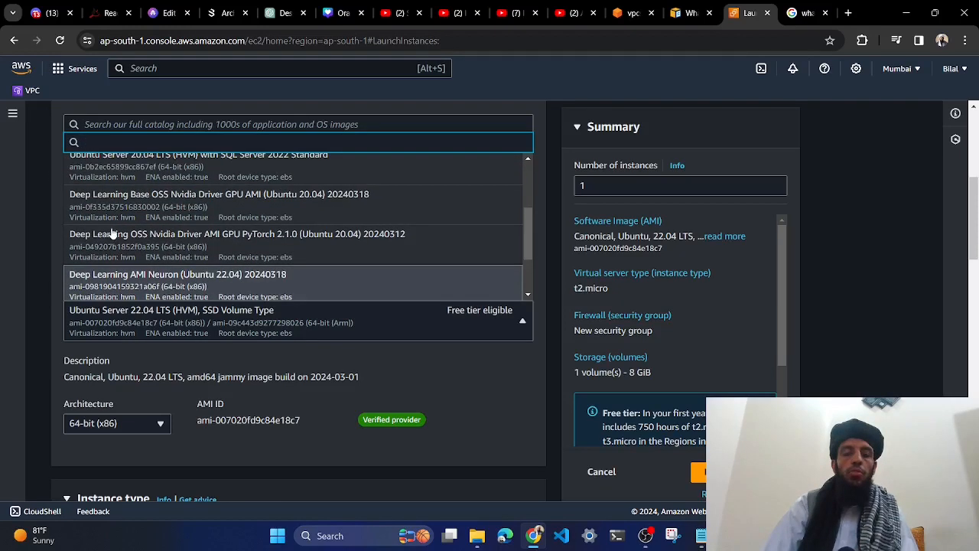
scroll(275, 260, "down", 1)
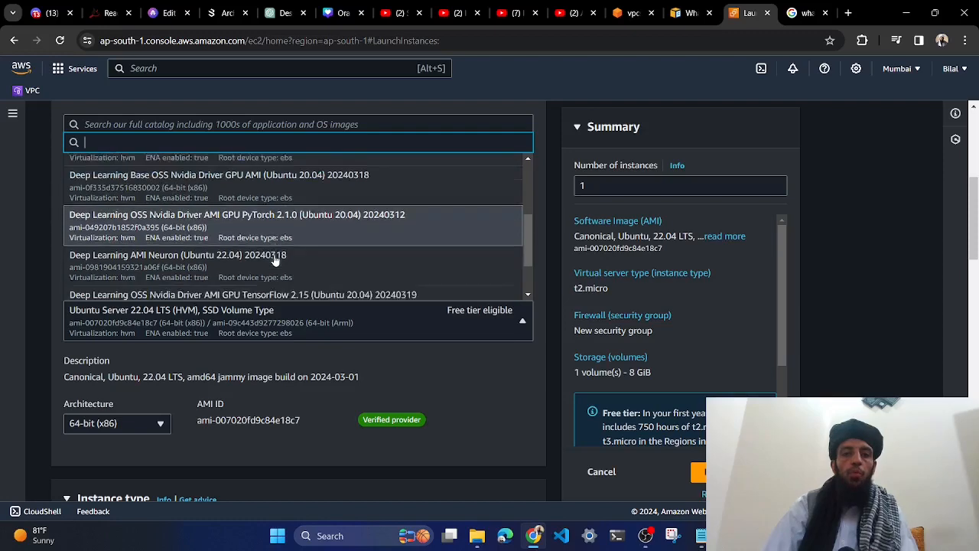
scroll(275, 260, "up", 5)
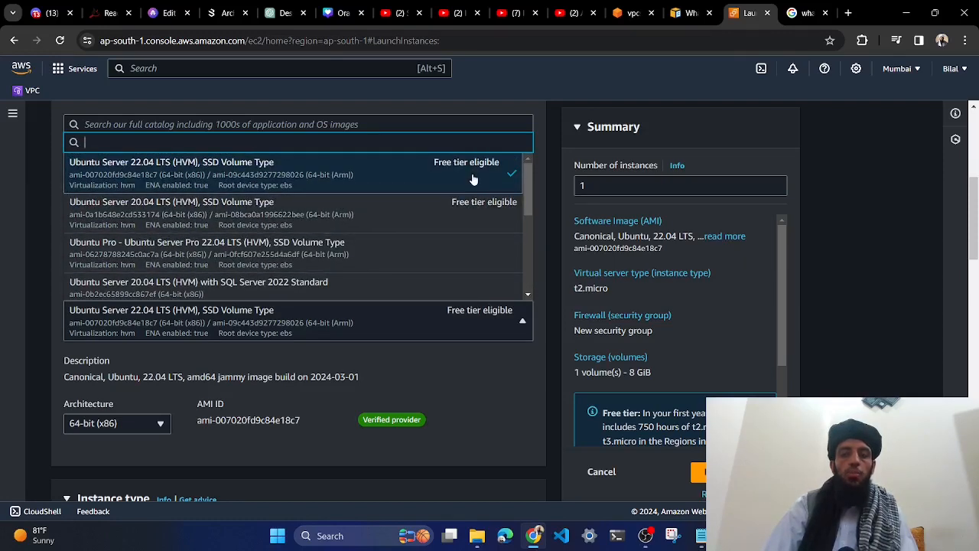
scroll(375, 241, "down", 2)
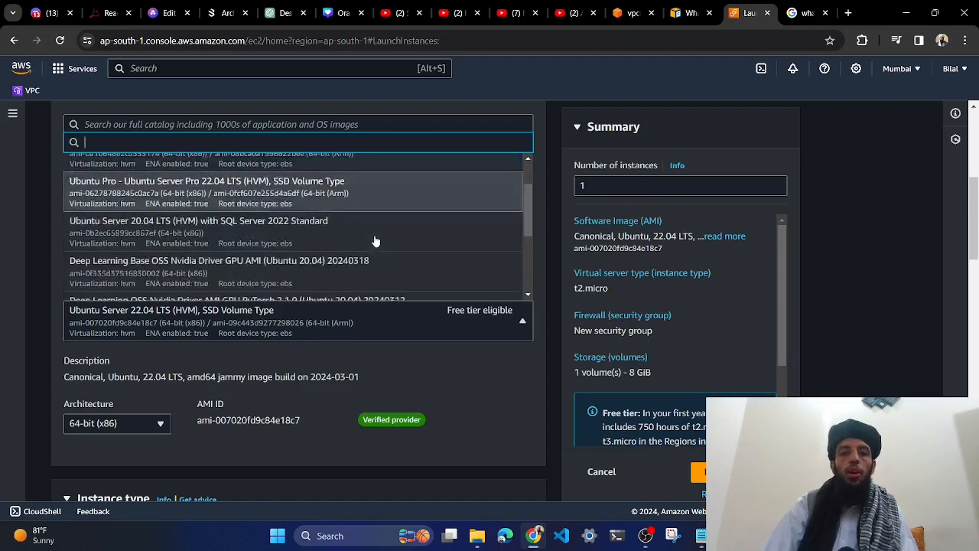
scroll(375, 241, "down", 4)
scroll(375, 241, "up", 4)
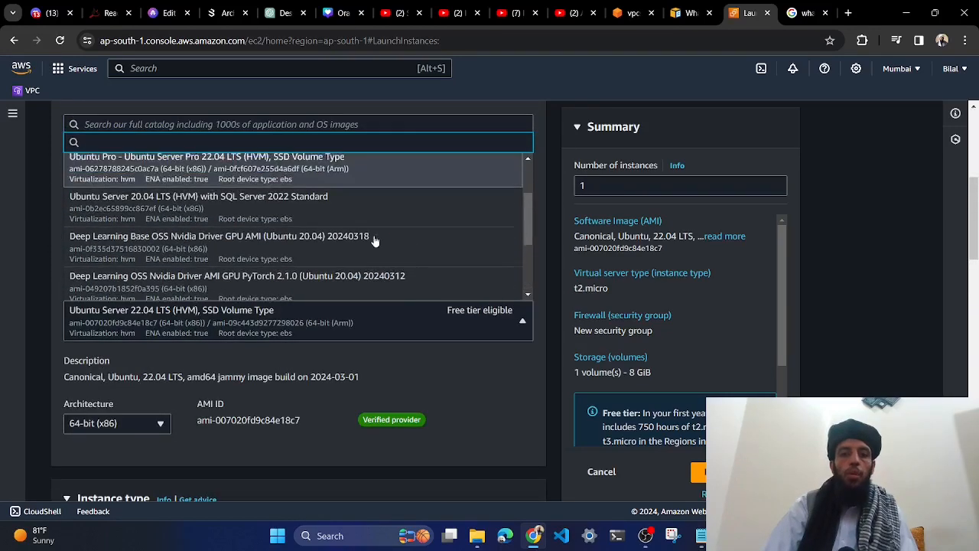
scroll(375, 241, "up", 3)
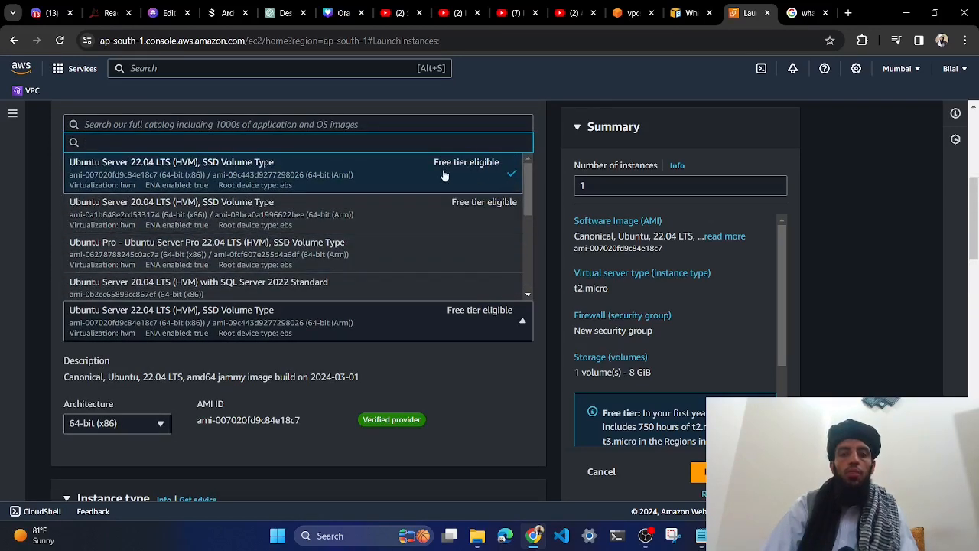
left_click(482, 380)
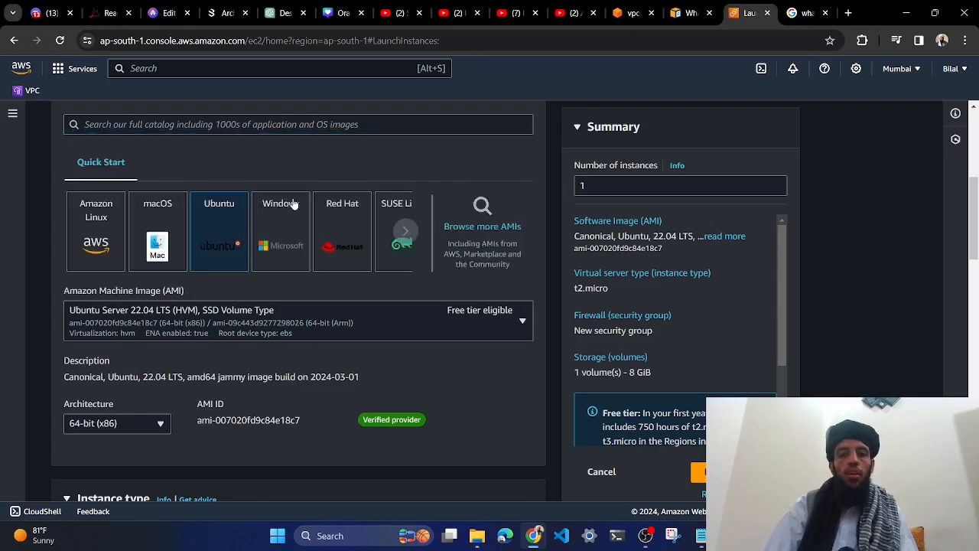
Switch the image architecture to 64-bit (Arm) and back to 64-bit (x86), and check the AMI ID
scroll(106, 354, "down", 1)
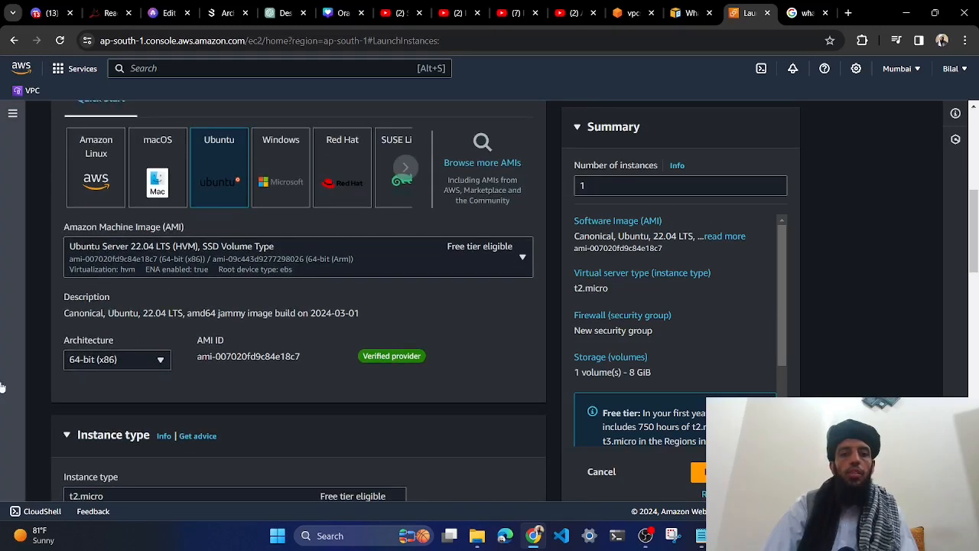
left_click(141, 365)
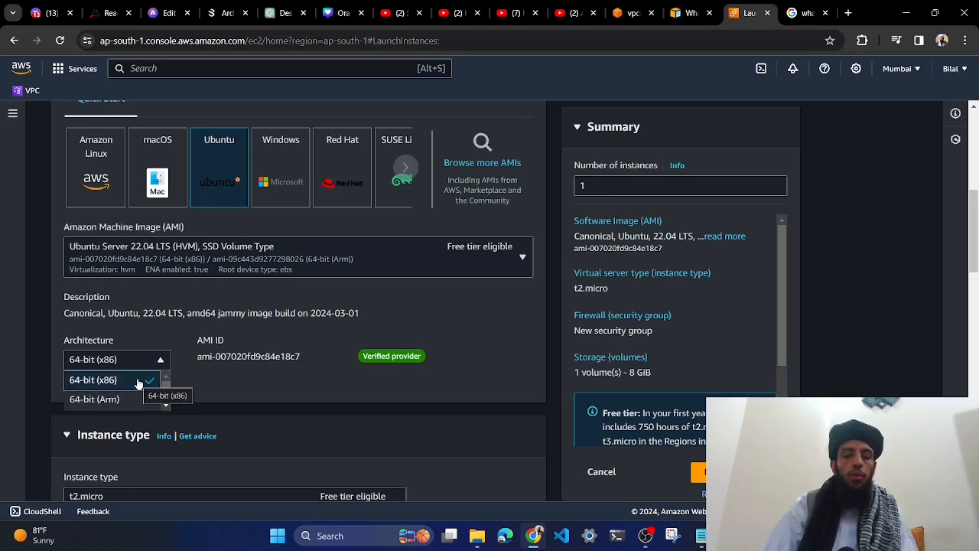
left_click(102, 399)
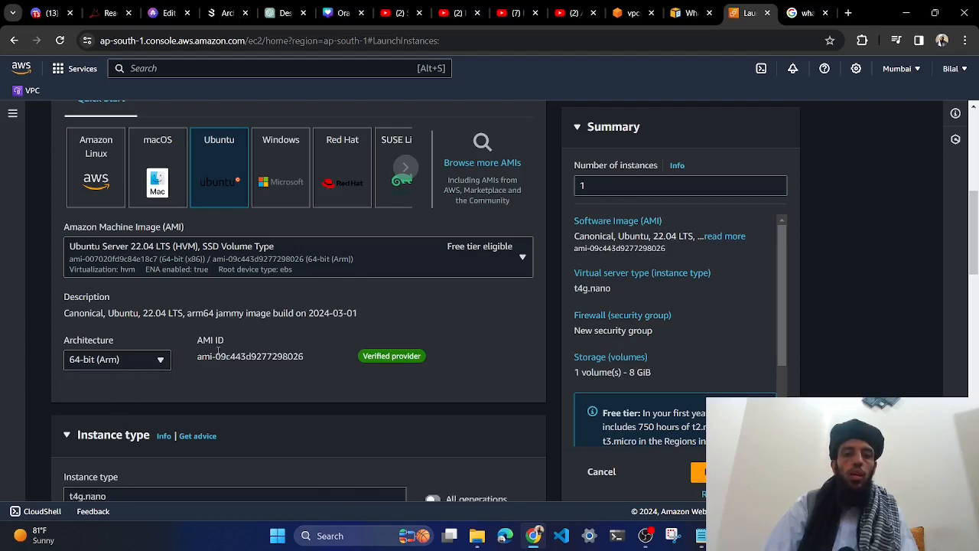
left_click(114, 361)
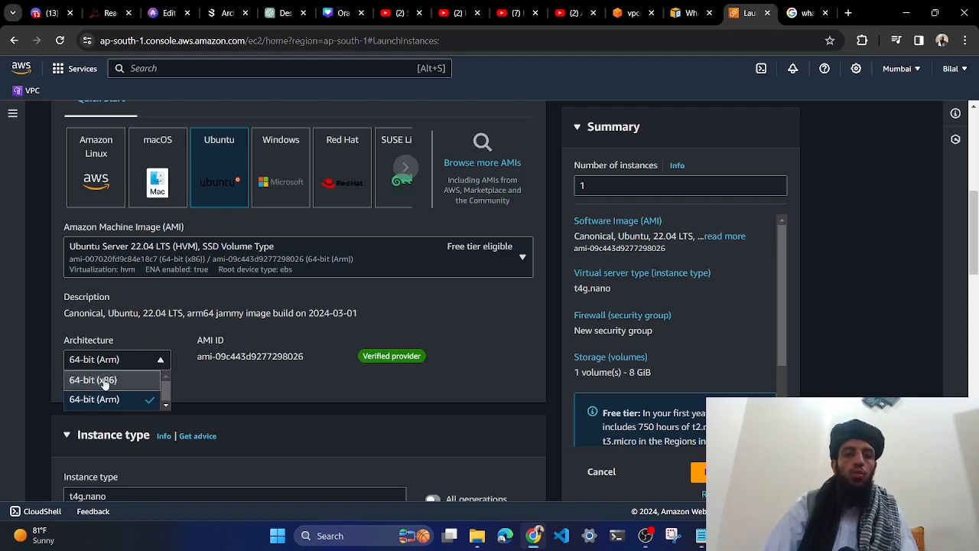
left_click(104, 381)
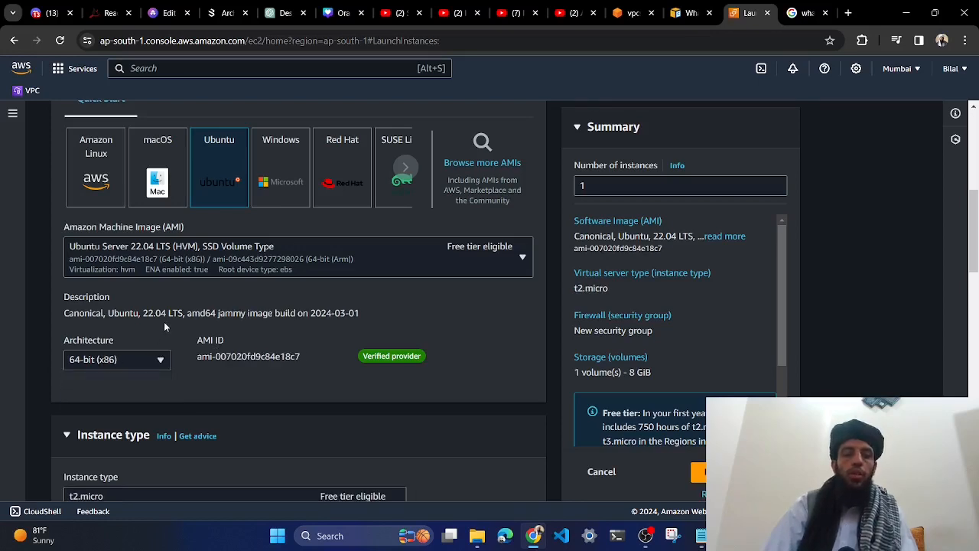
left_click_drag(198, 356, 306, 353)
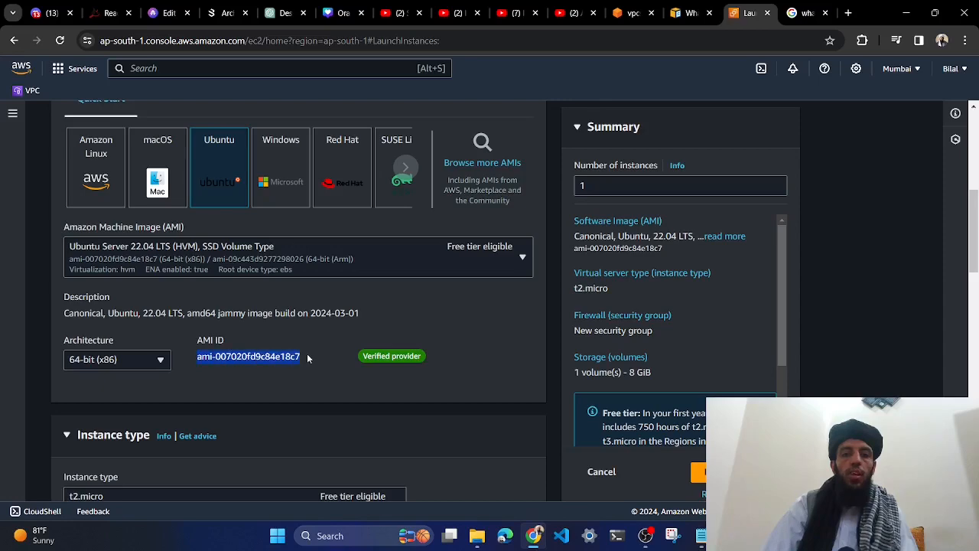
left_click(304, 352)
Examine the available instance types with their vCPU, memory, pricing and free tier eligibility, keeping t2.micro selected
scroll(295, 359, "down", 3)
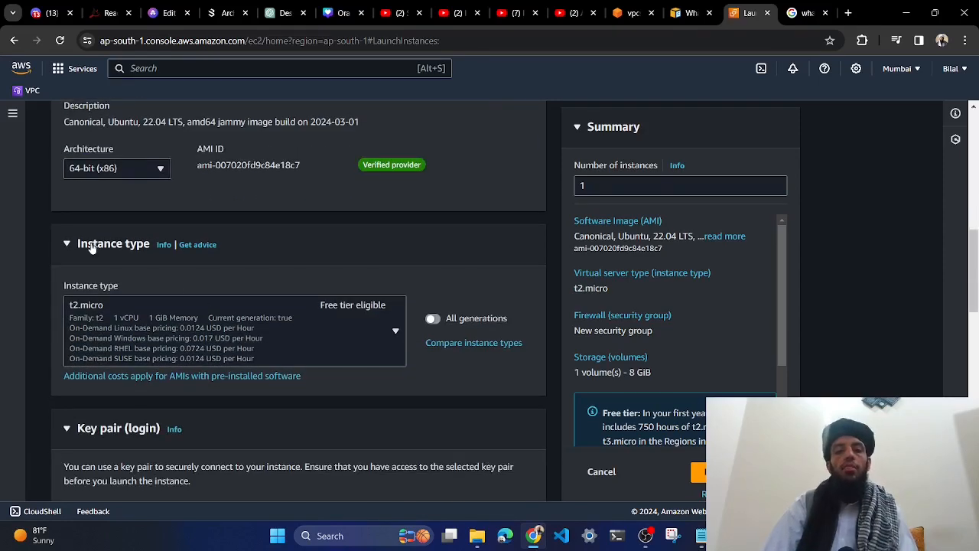
left_click(223, 320)
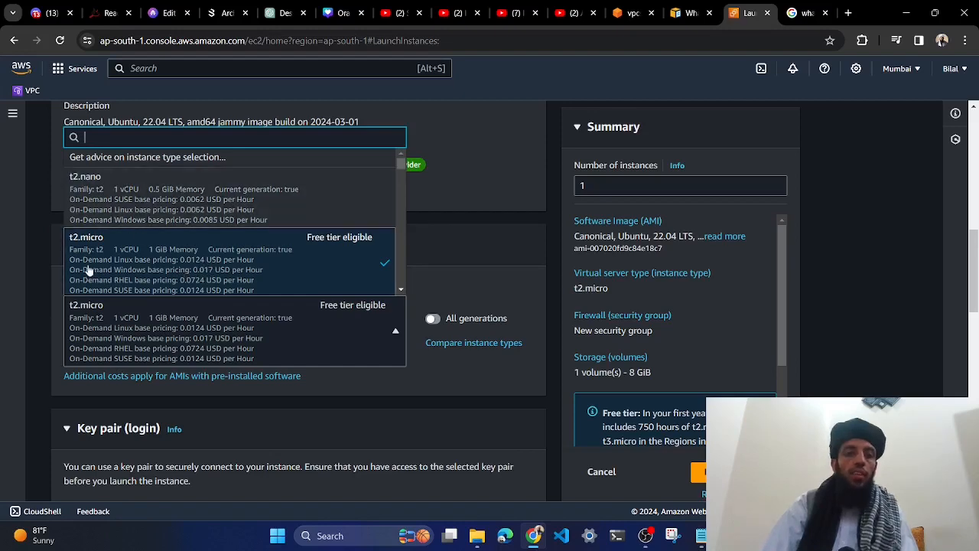
scroll(88, 269, "down", 1)
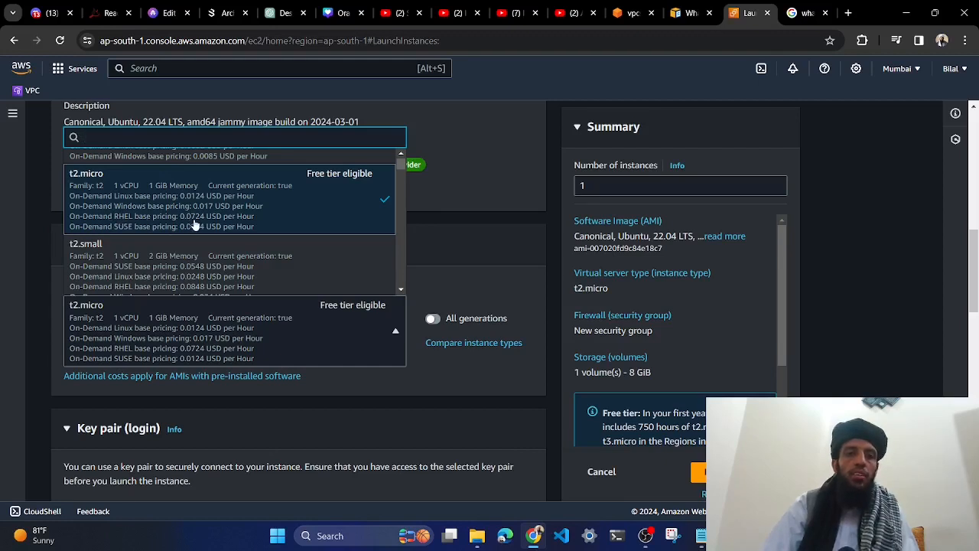
scroll(229, 225, "down", 2)
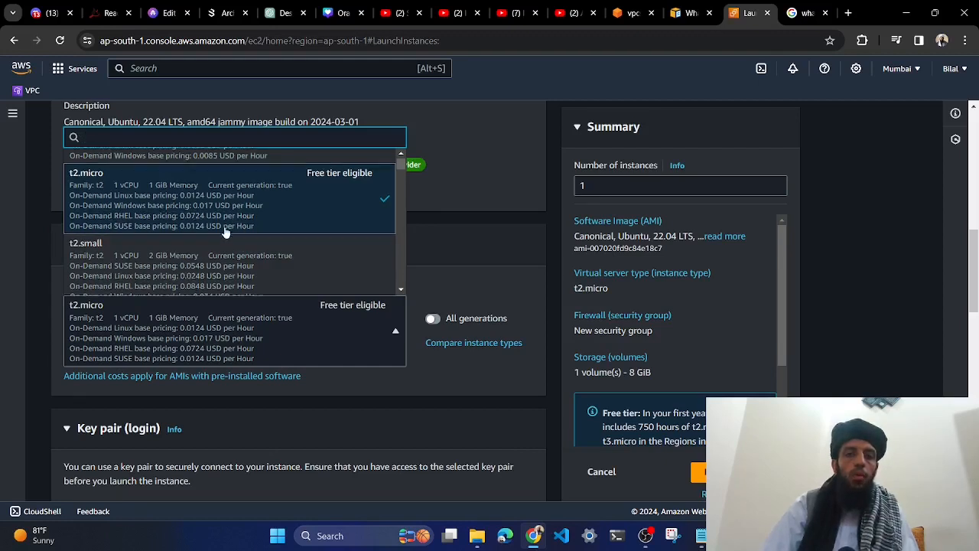
scroll(215, 227, "up", 2)
scroll(212, 226, "down", 6)
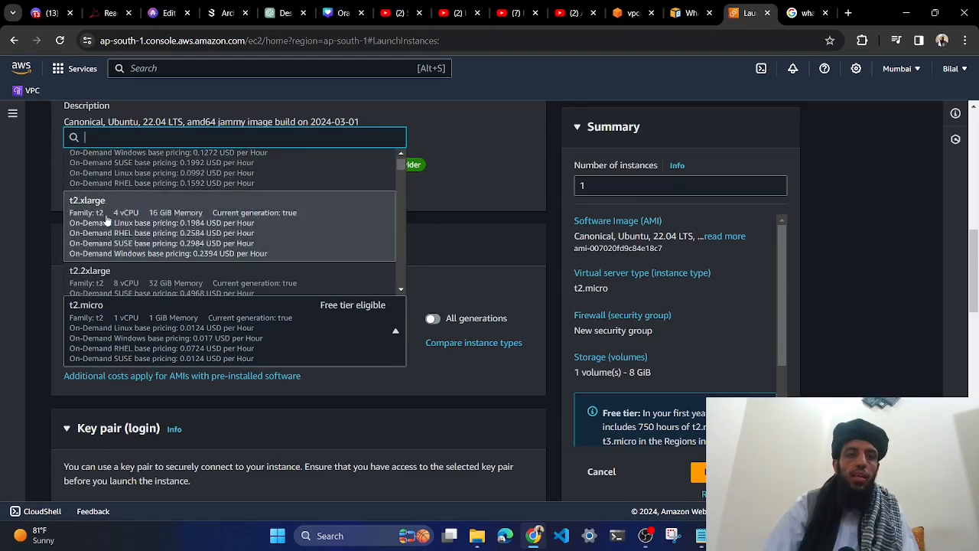
scroll(88, 206, "up", 1)
scroll(86, 205, "up", 1)
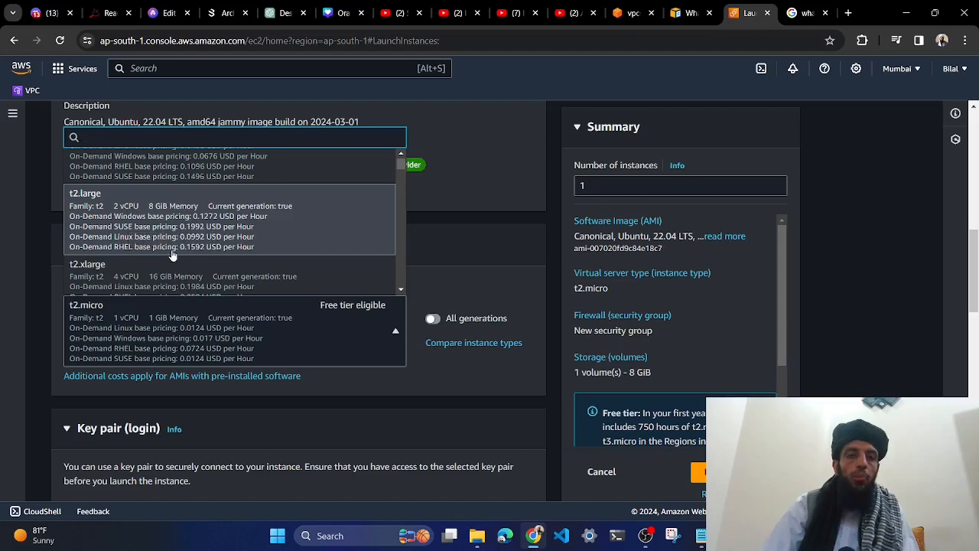
scroll(170, 253, "down", 5)
scroll(172, 255, "down", 10)
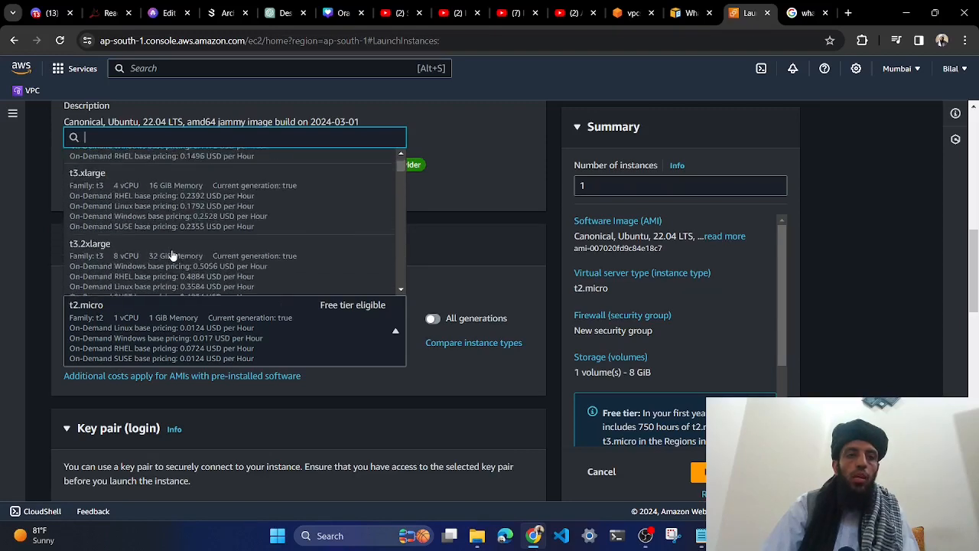
scroll(172, 255, "up", 15)
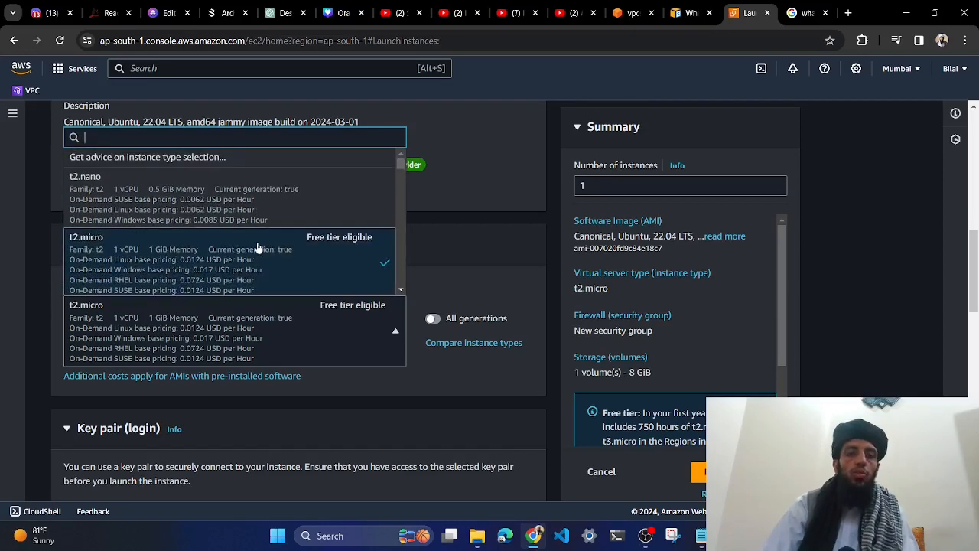
scroll(323, 234, "down", 1)
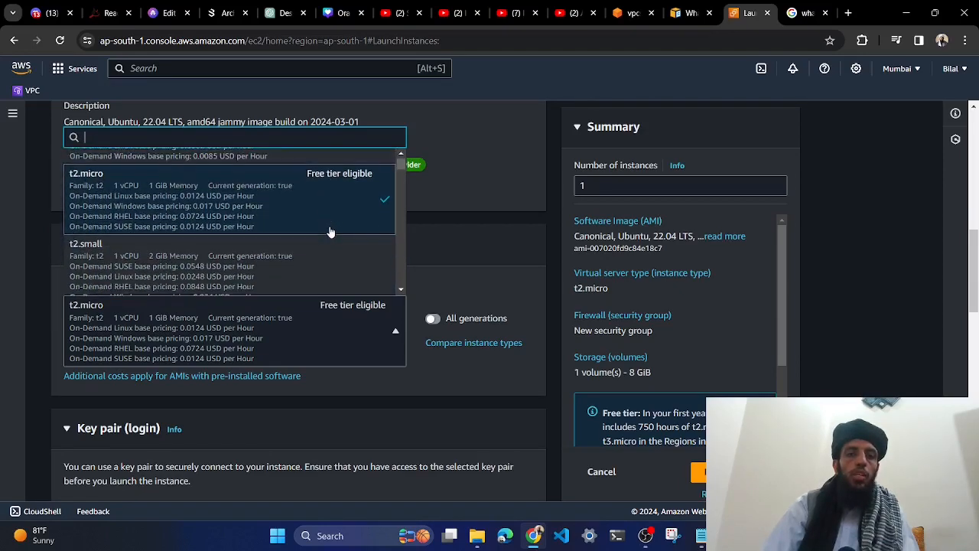
scroll(323, 225, "up", 1)
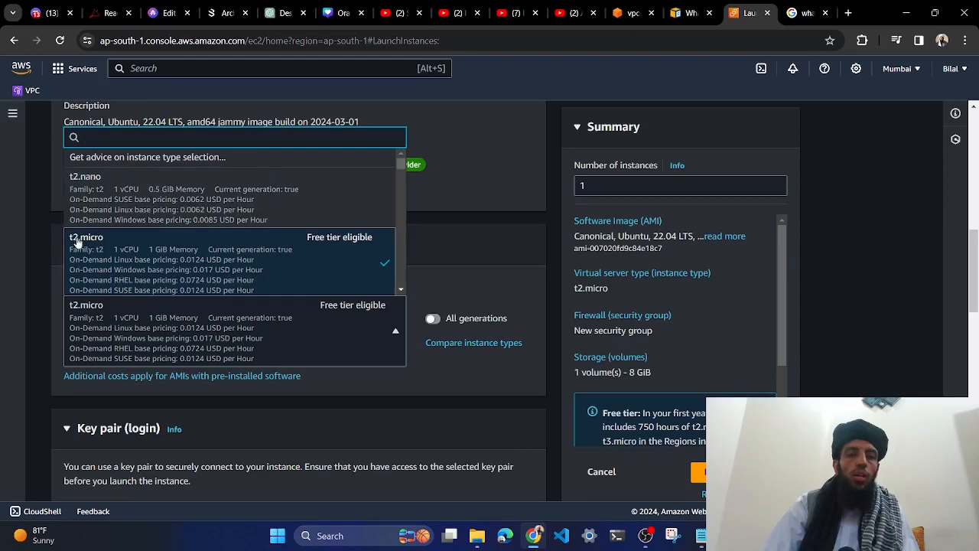
left_click(439, 255)
Check the existing key pairs and examine the type and file format options for a new one, without creating it
scroll(439, 254, "down", 3)
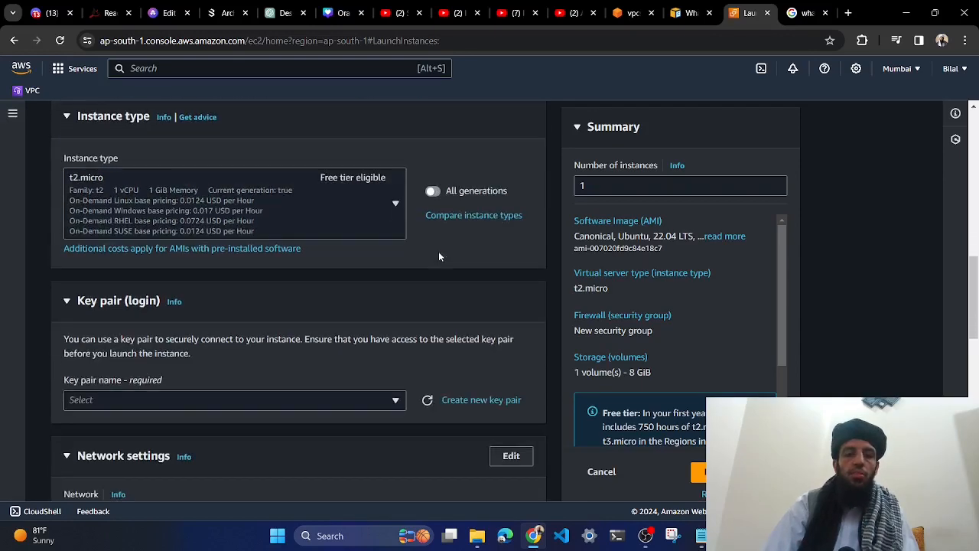
scroll(438, 250, "up", 1)
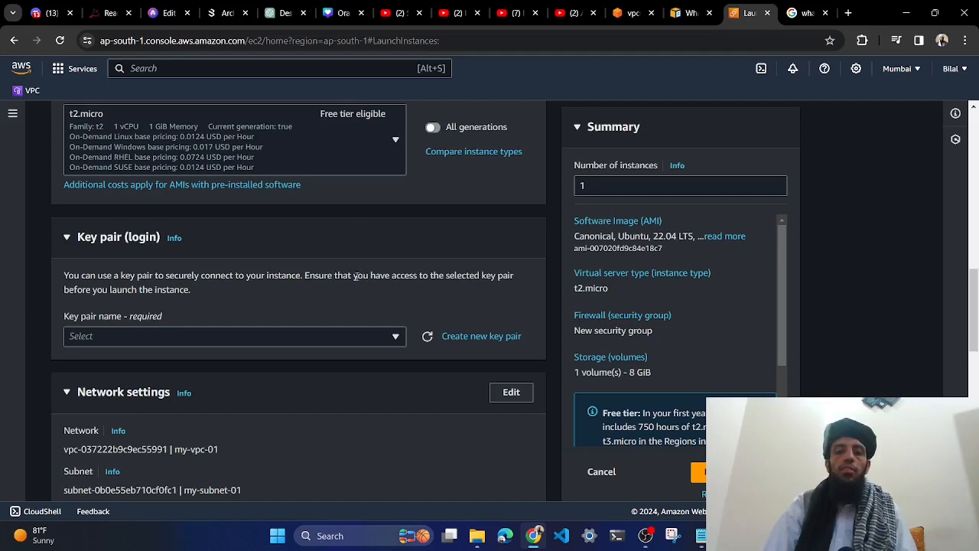
left_click(302, 336)
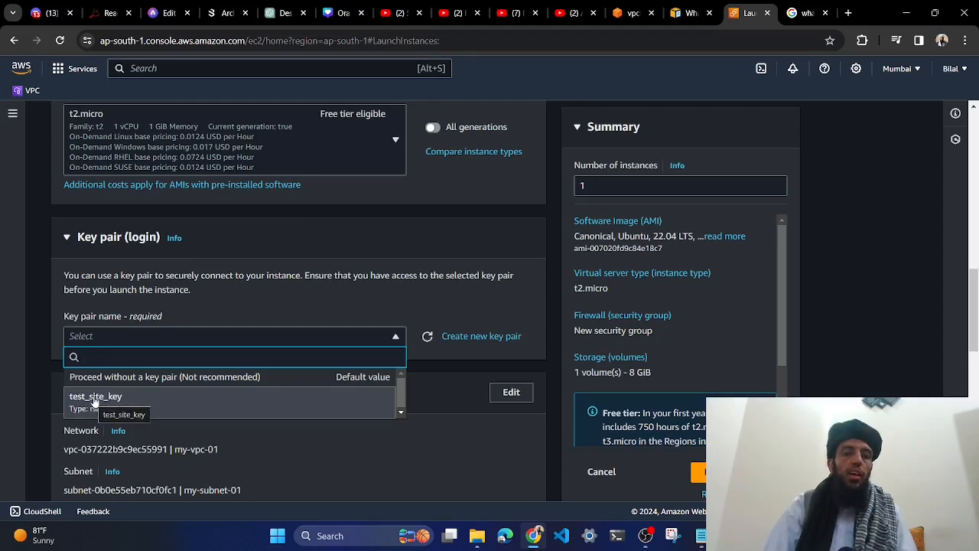
left_click(330, 285)
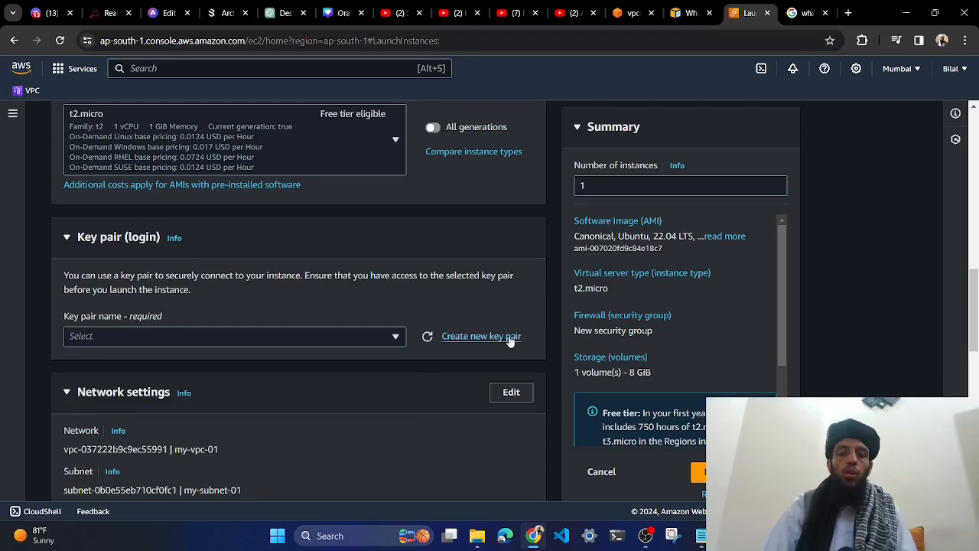
left_click(508, 337)
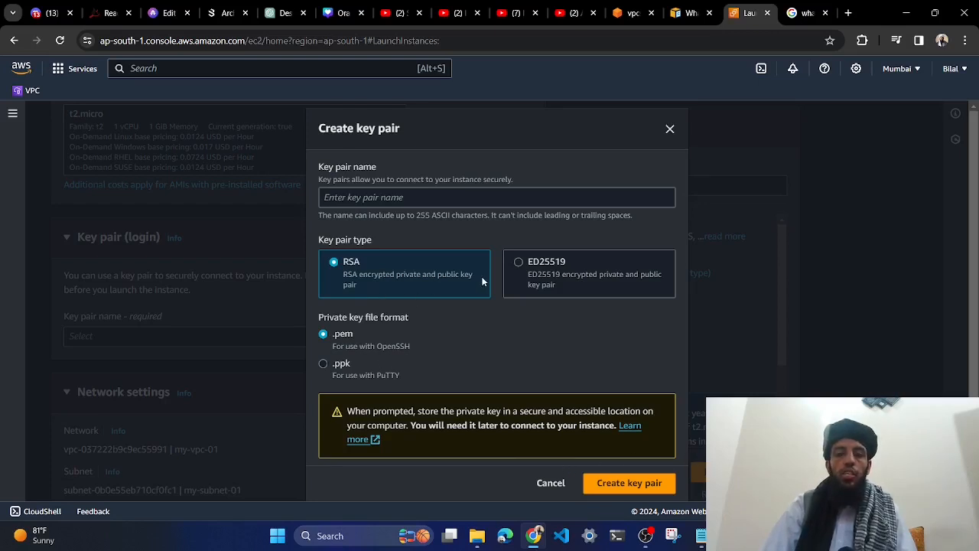
left_click(408, 198)
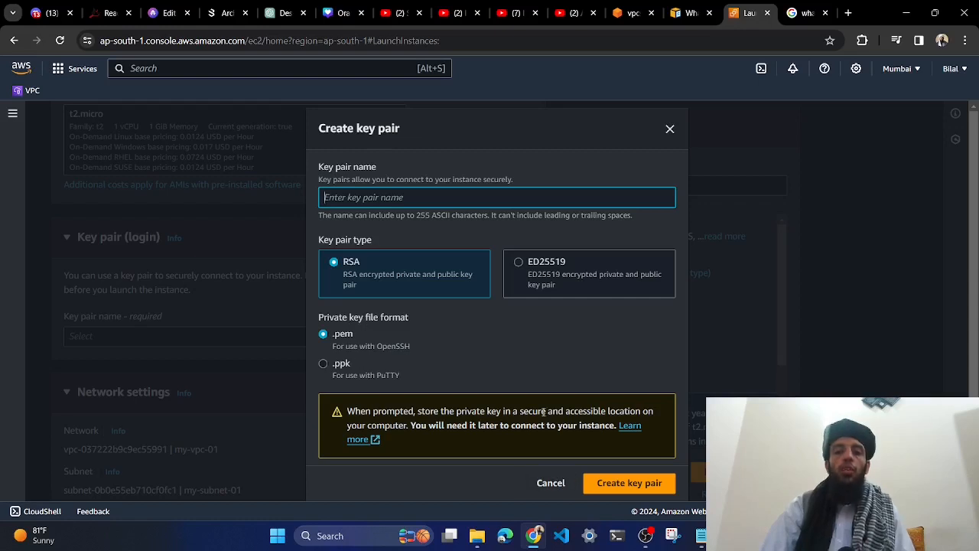
left_click(552, 484)
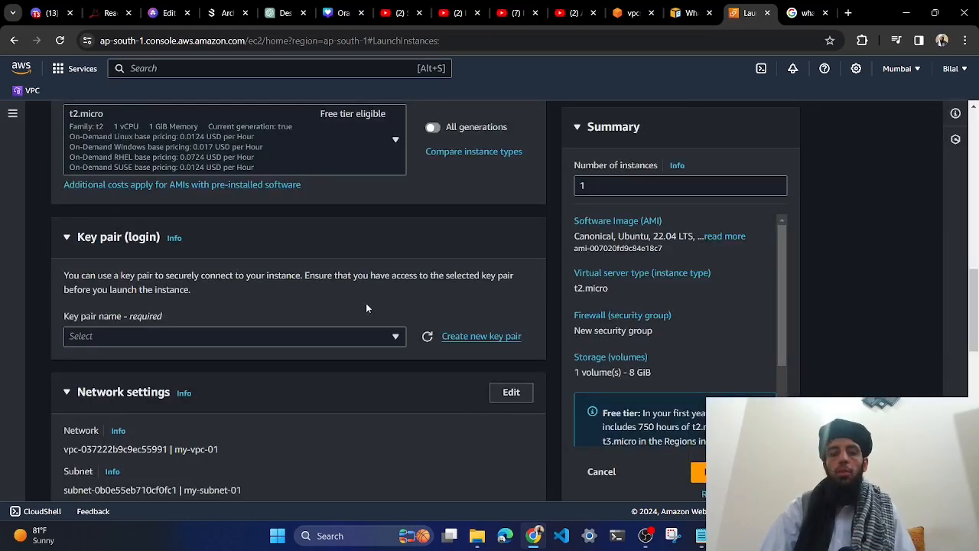
Choose the existing test_site_key as the instance's login key pair
scroll(367, 302, "down", 2)
left_click(300, 208)
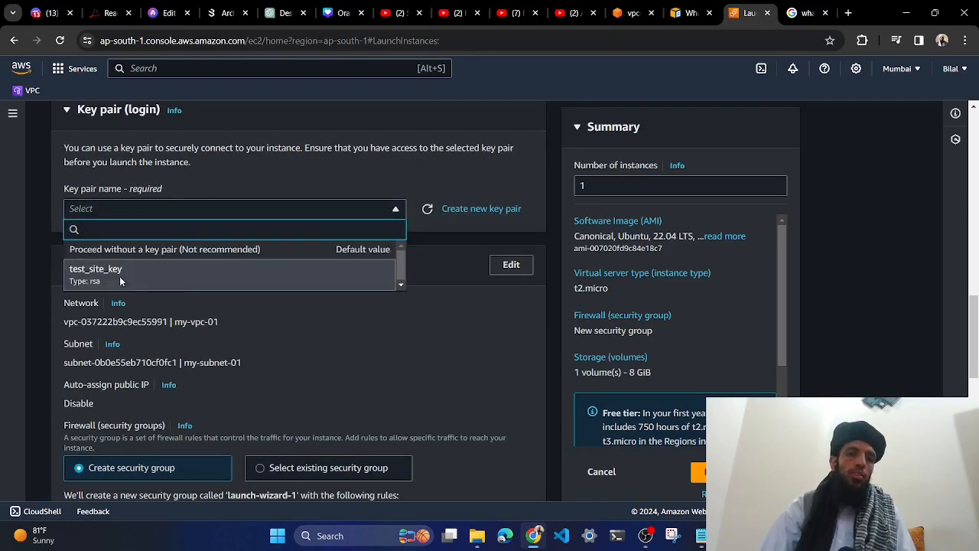
left_click(119, 276)
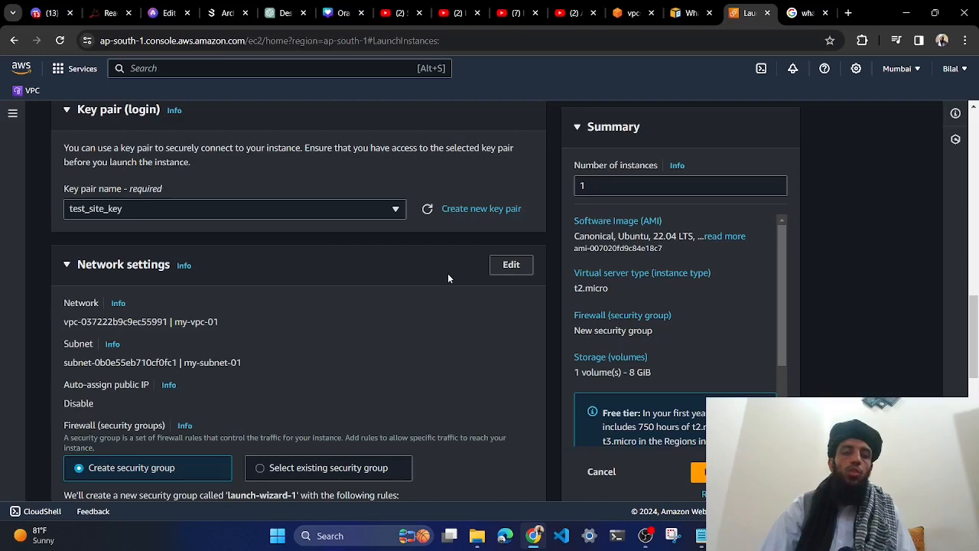
Review the instance's network settings and compare them with the VPC and subnet lists in the VPC console
scroll(448, 278, "down", 1)
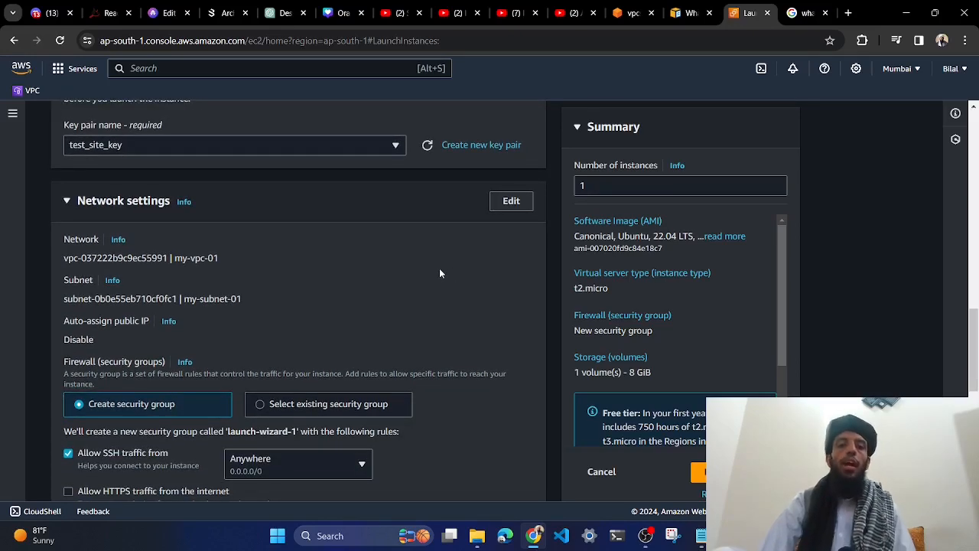
scroll(326, 260, "down", 2)
scroll(325, 262, "up", 1)
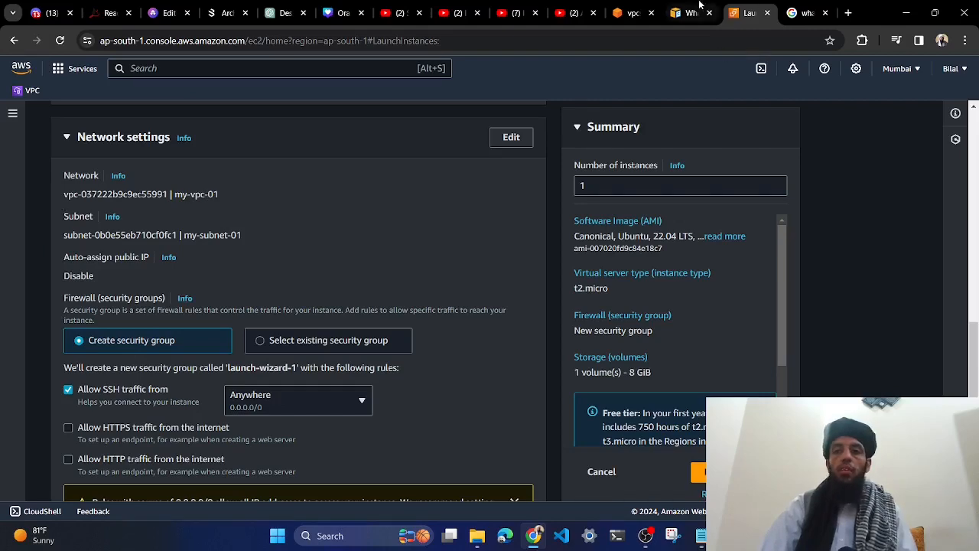
left_click(631, 12)
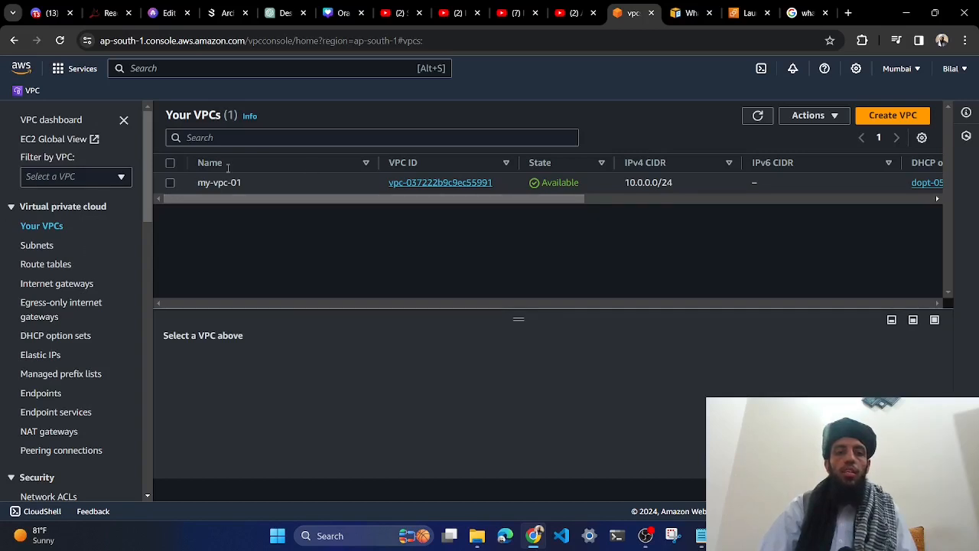
left_click(32, 245)
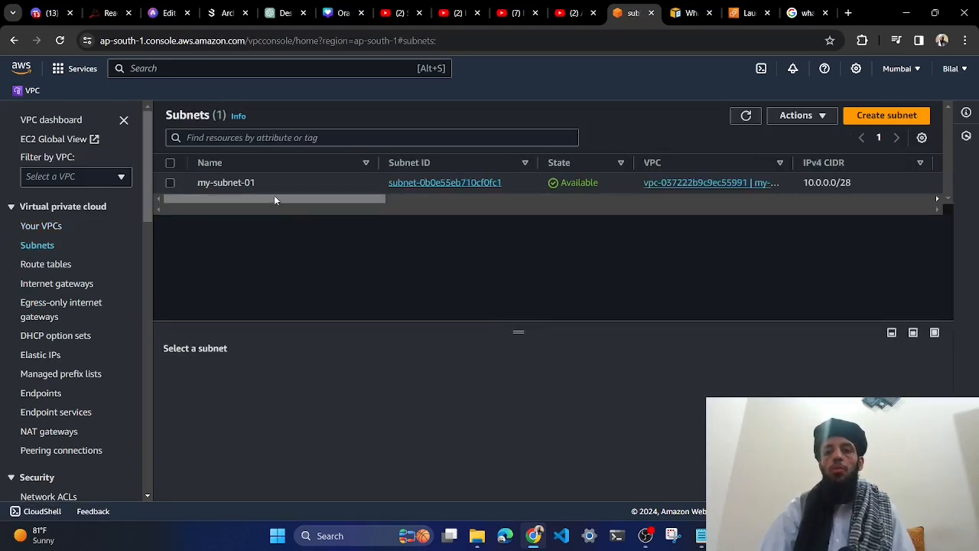
left_click(38, 226)
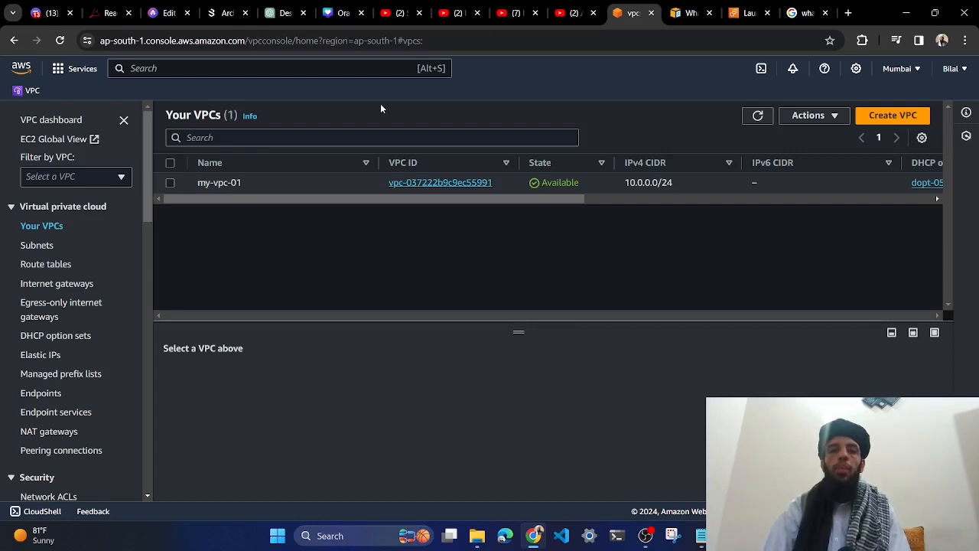
left_click(39, 246)
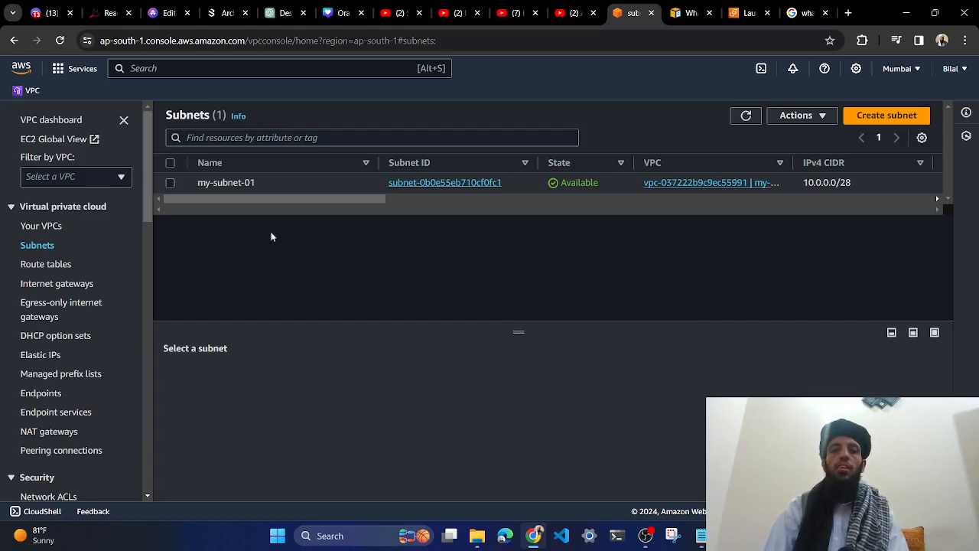
left_click(42, 230)
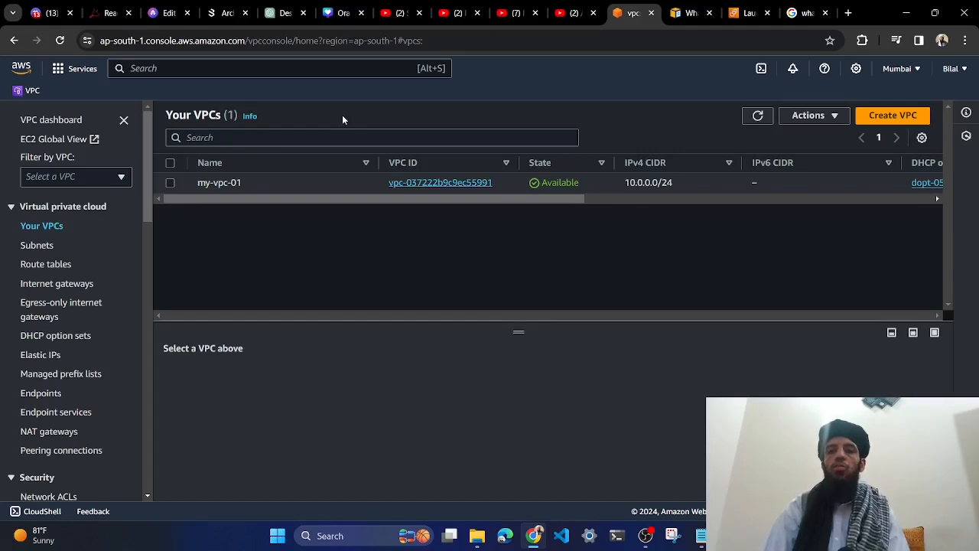
mouse_move(201, 182)
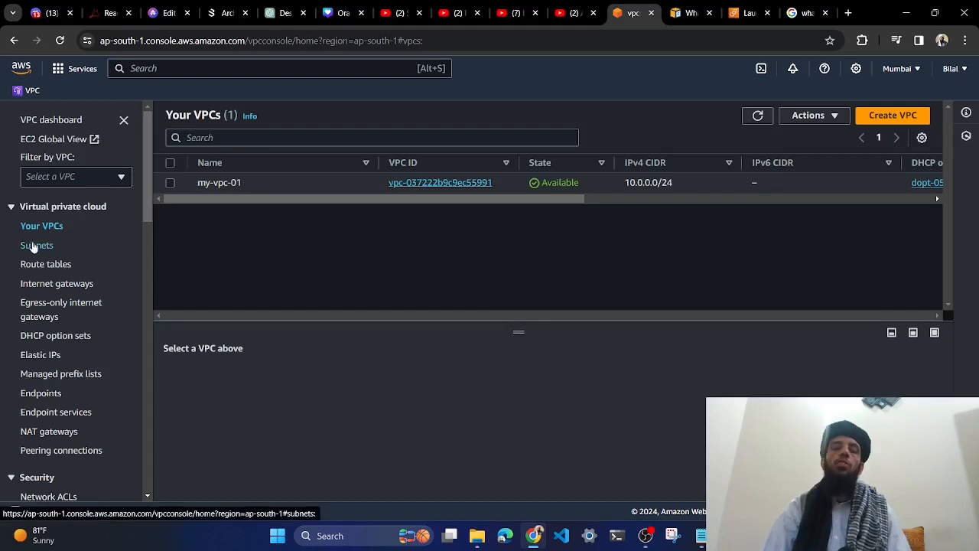
Read the "What is Amazon VPC?" documentation page, covering the architecture diagram and the VPC, subnet and IP addressing features
left_click(675, 11)
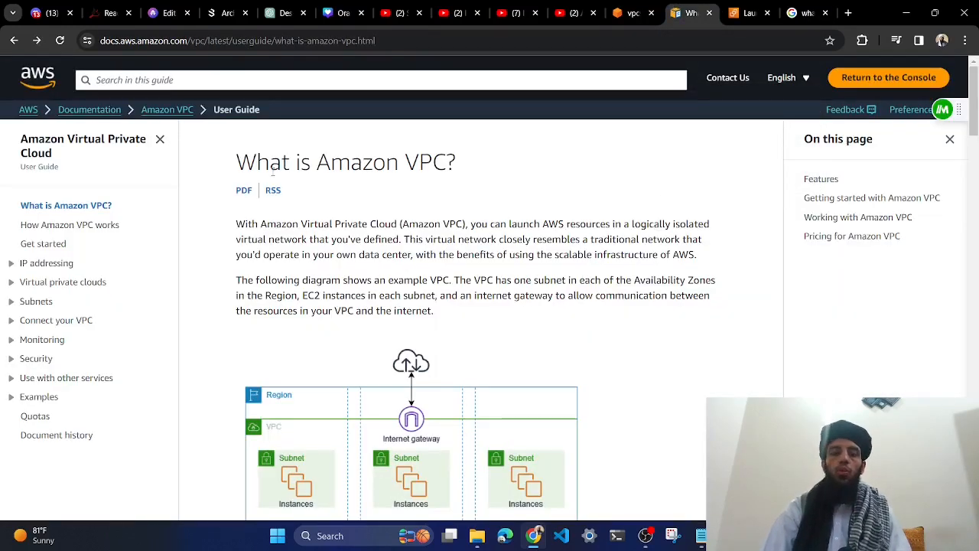
scroll(262, 276, "down", 3)
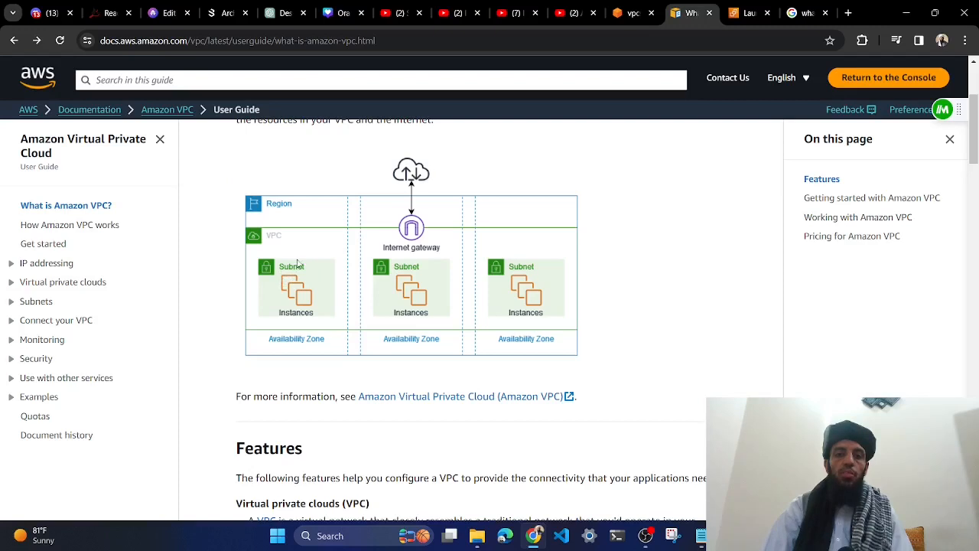
scroll(293, 281, "down", 1)
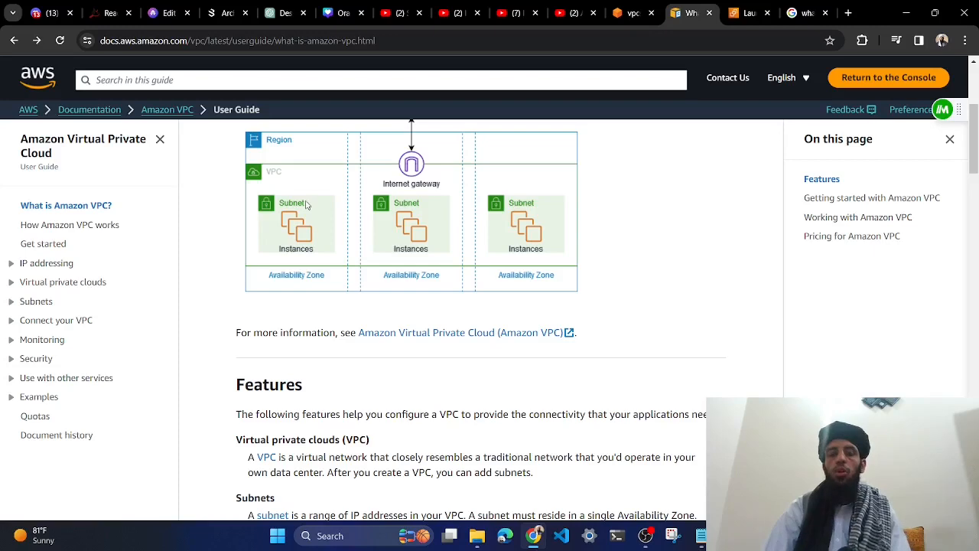
scroll(305, 204, "down", 3)
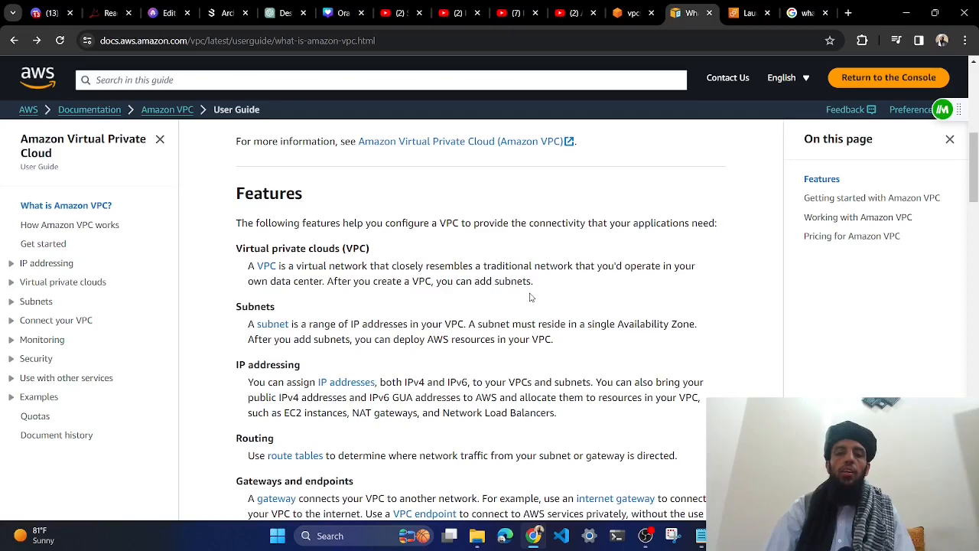
scroll(497, 298, "down", 2)
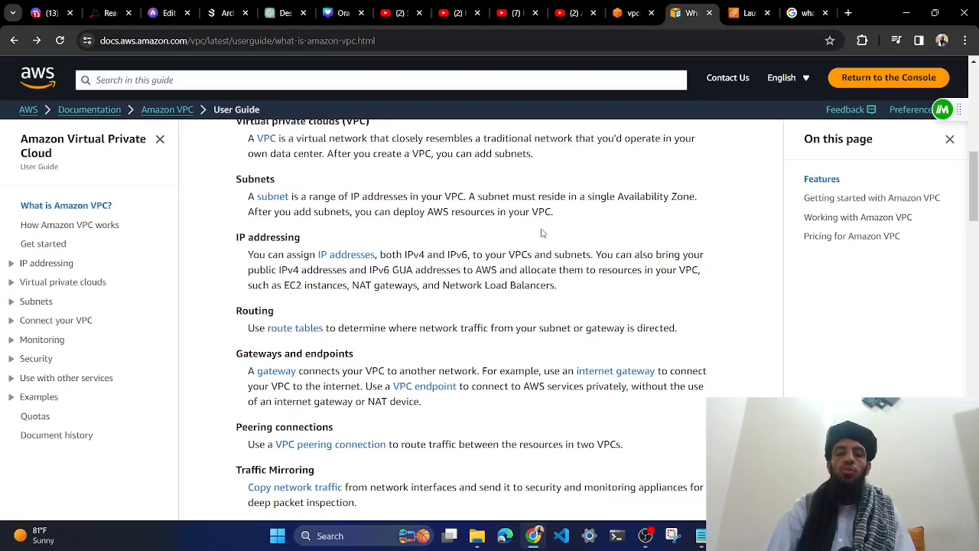
scroll(542, 233, "up", 2)
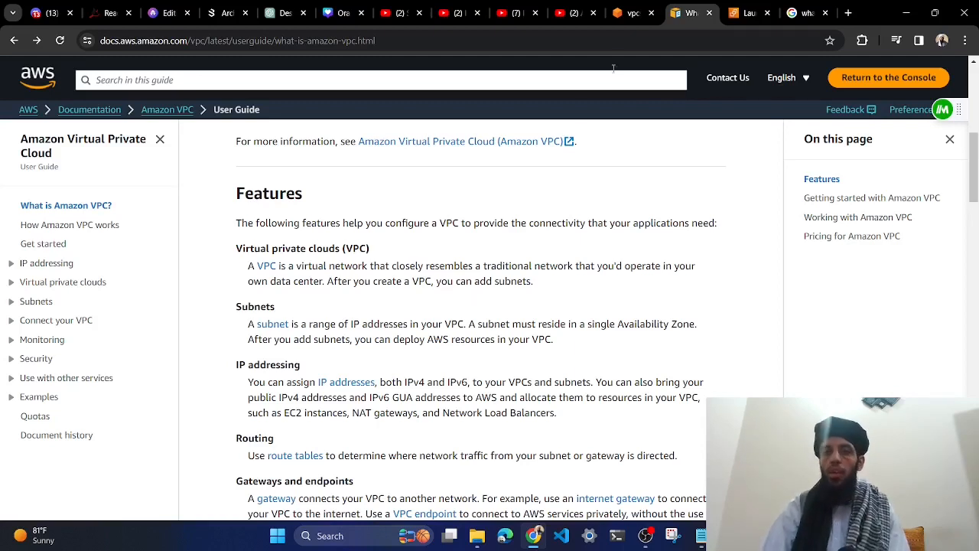
Return to the instance launch page and examine its network, subnet and security group settings
left_click(626, 10)
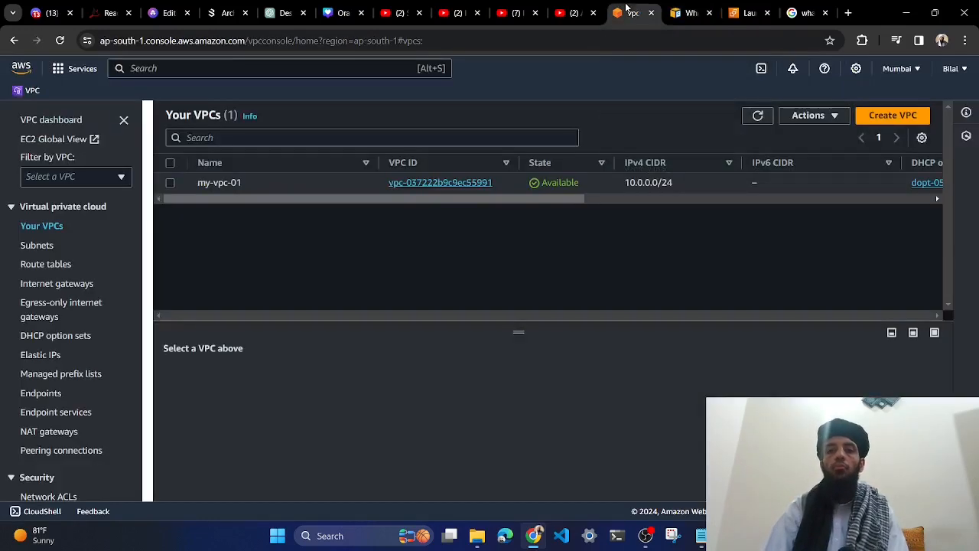
left_click(743, 13)
scroll(221, 215, "down", 3)
scroll(77, 176, "up", 2)
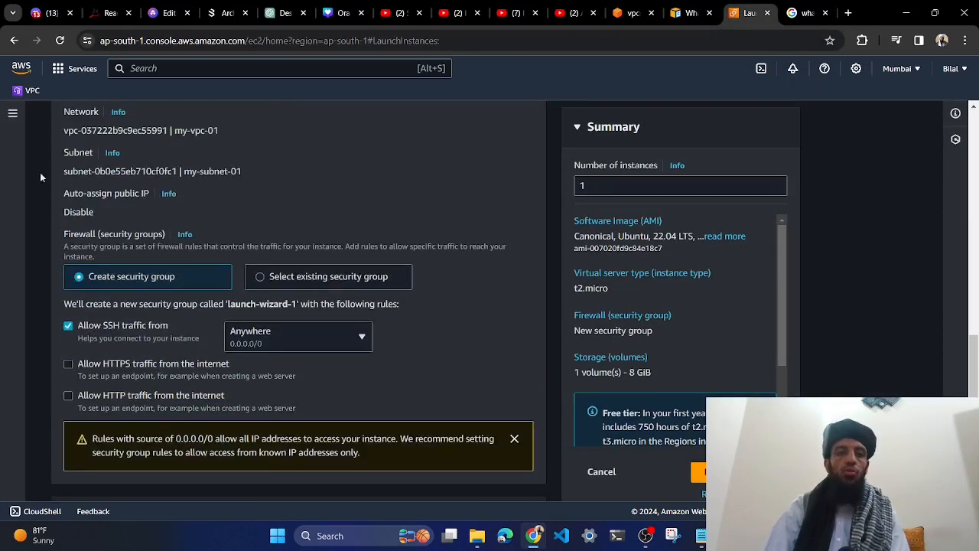
Try the Custom and My IP sources for the allowed SSH traffic and set the source back to Anywhere
scroll(88, 153, "up", 1)
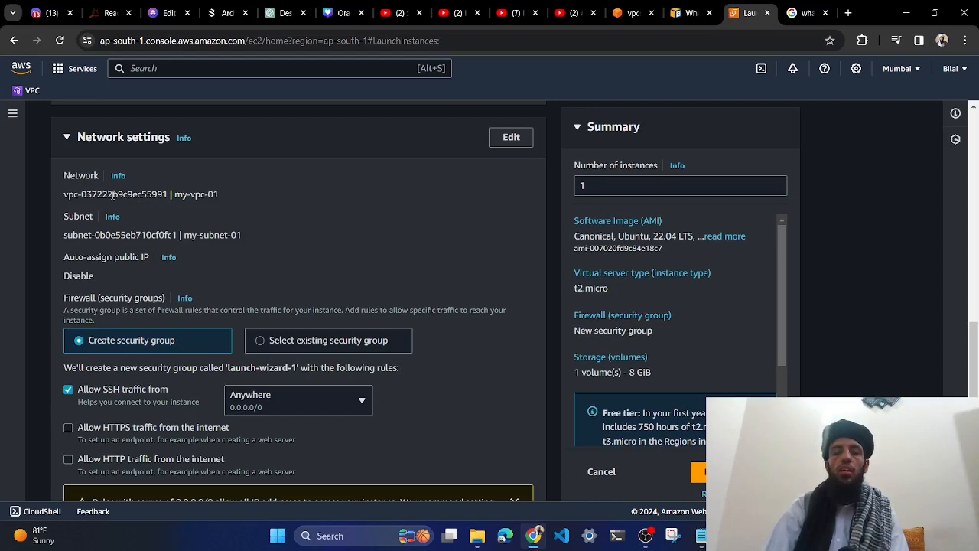
scroll(126, 234, "down", 2)
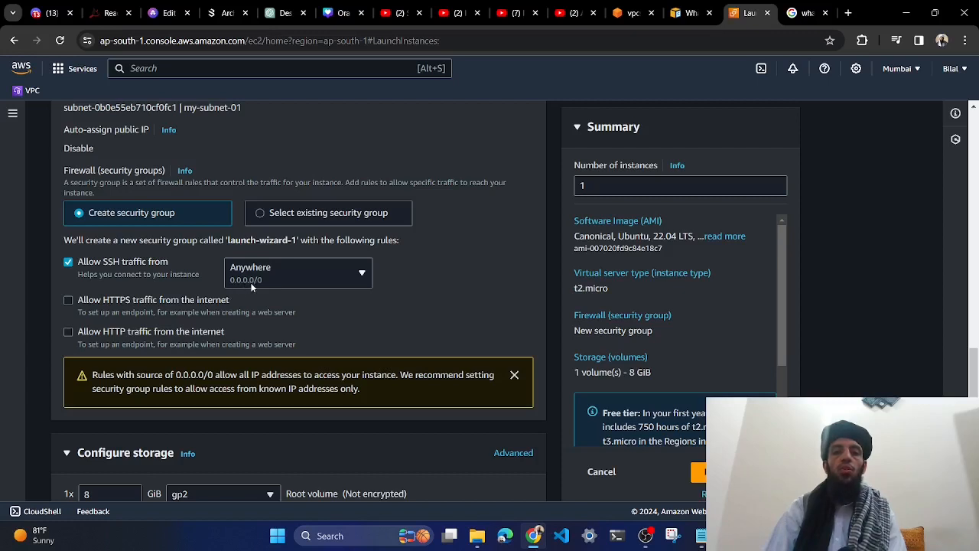
left_click(334, 285)
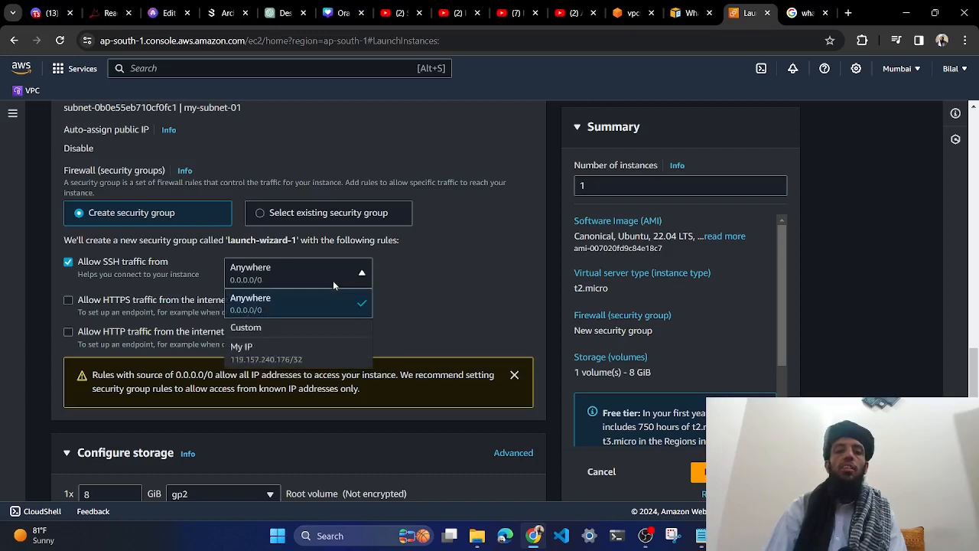
left_click(238, 328)
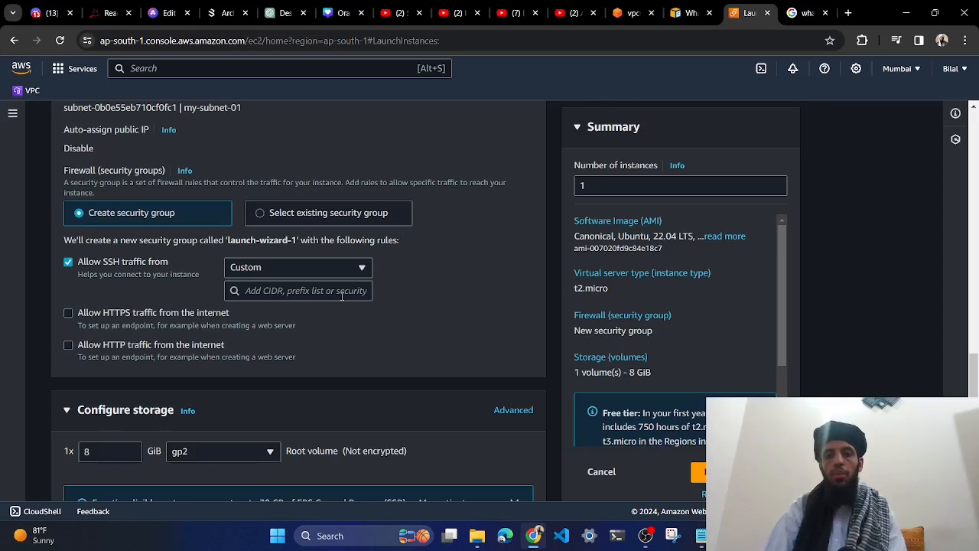
left_click(310, 273)
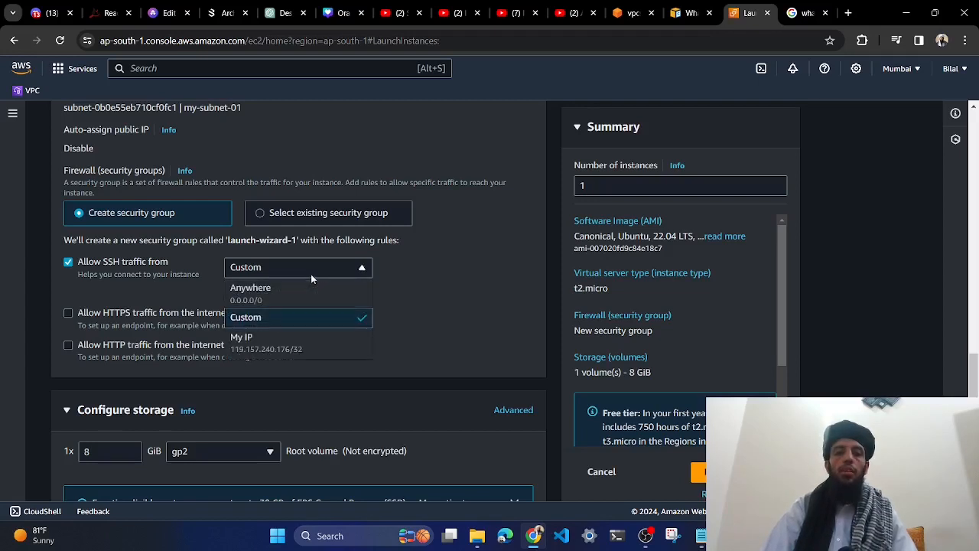
left_click(261, 337)
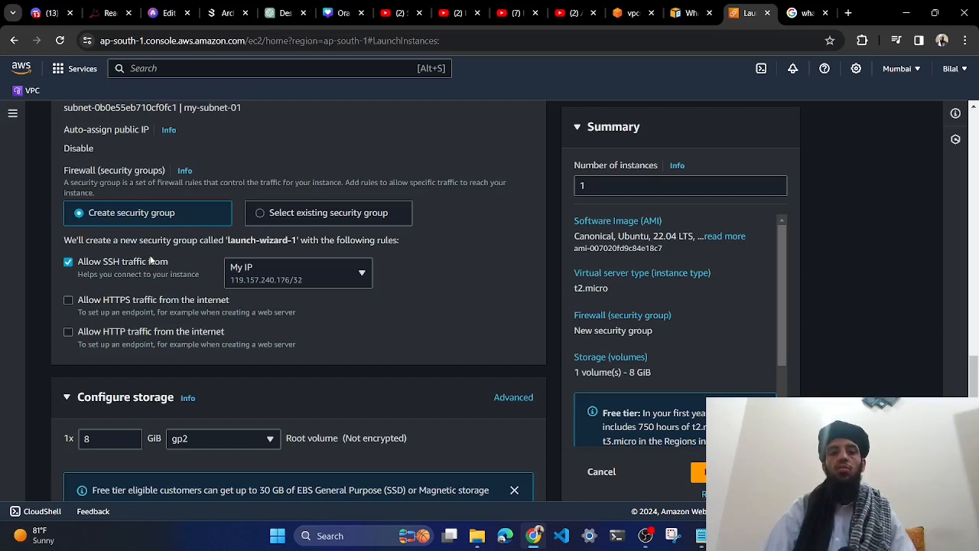
left_click(231, 283)
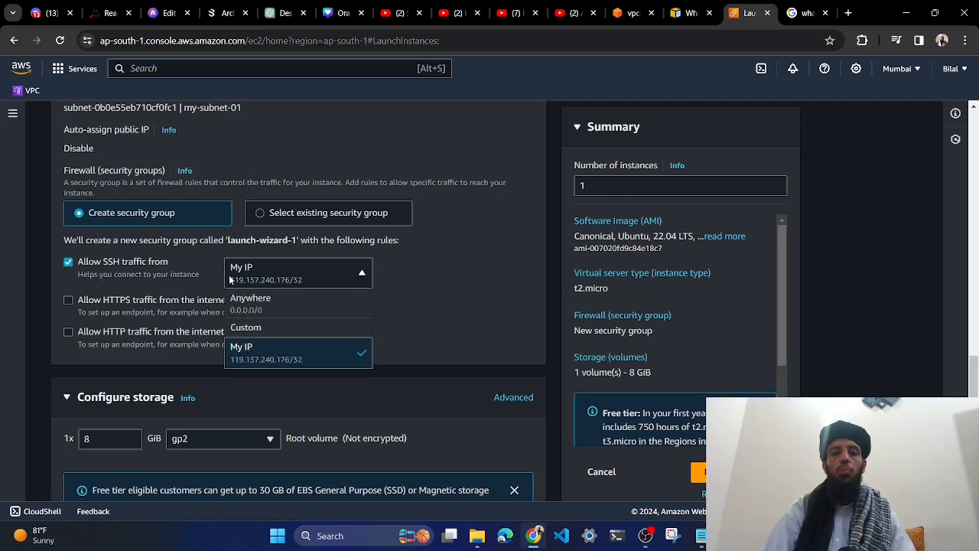
left_click(248, 302)
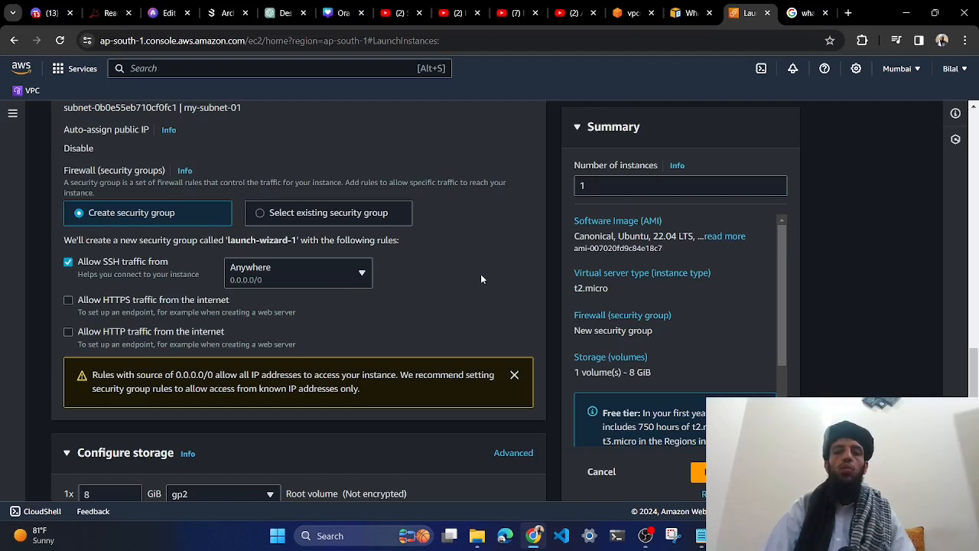
Try allowing HTTPS and HTTP traffic from the internet in the firewall rules and disable both again
left_click(68, 301)
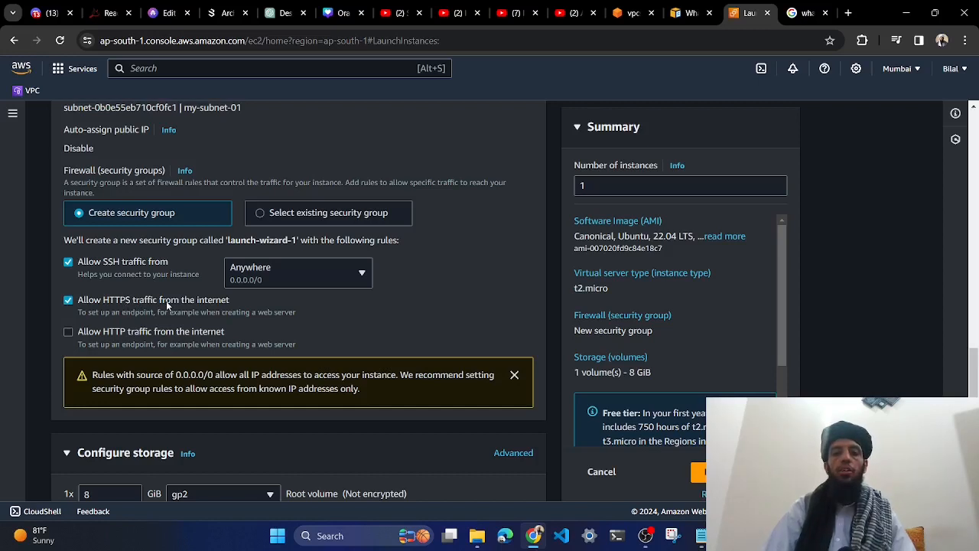
left_click(68, 301)
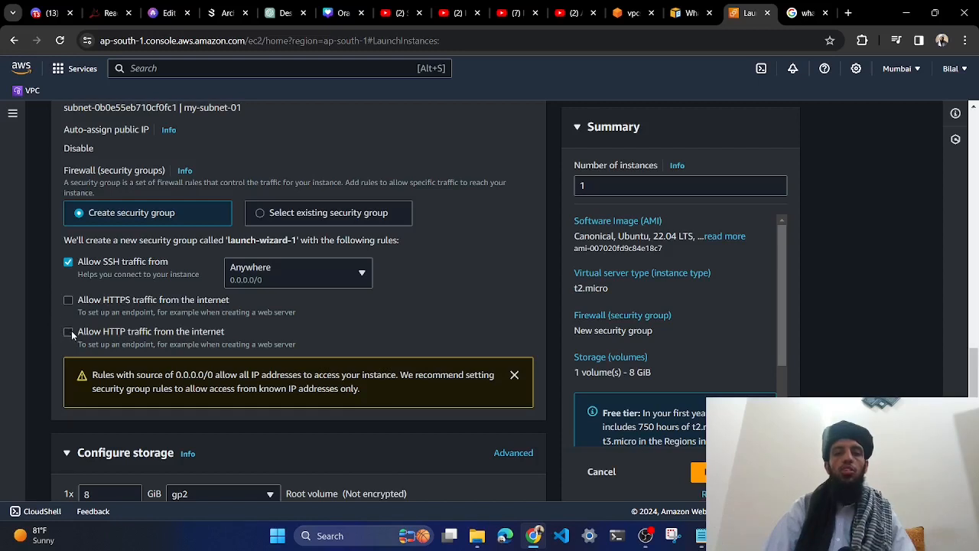
left_click(69, 332)
left_click(69, 332)
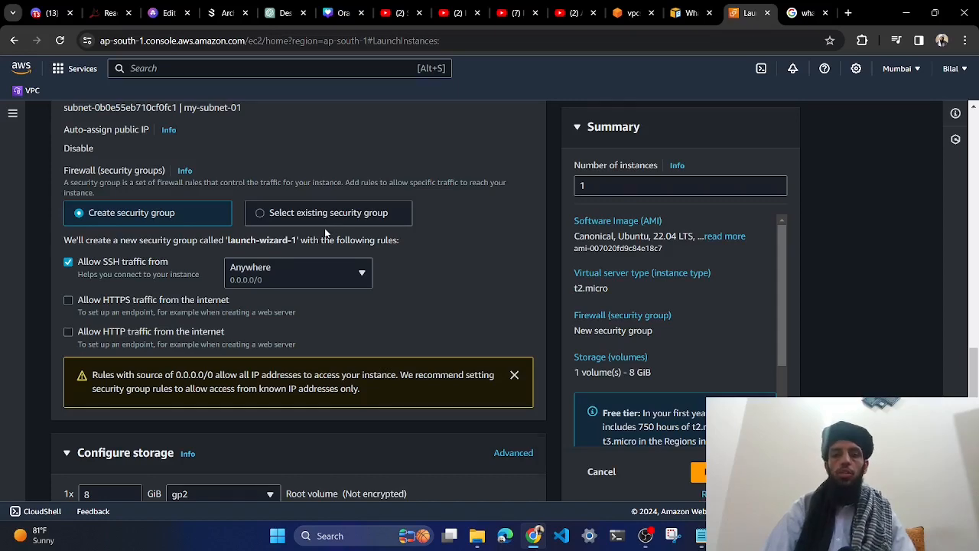
Edit the network settings, keeping my-vpc-01 and my-subnet-01, and enable auto-assign public IP
scroll(328, 225, "up", 3)
left_click(511, 201)
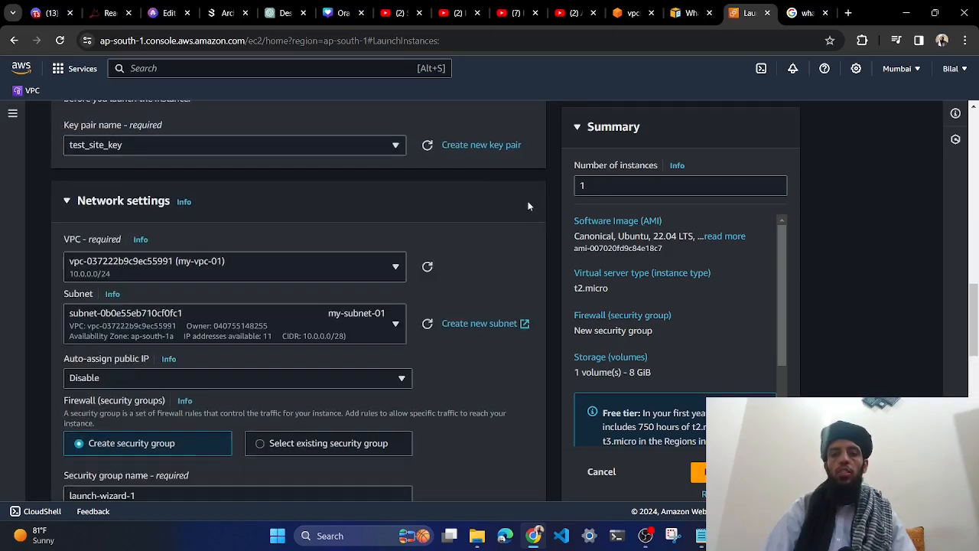
scroll(187, 280, "down", 2)
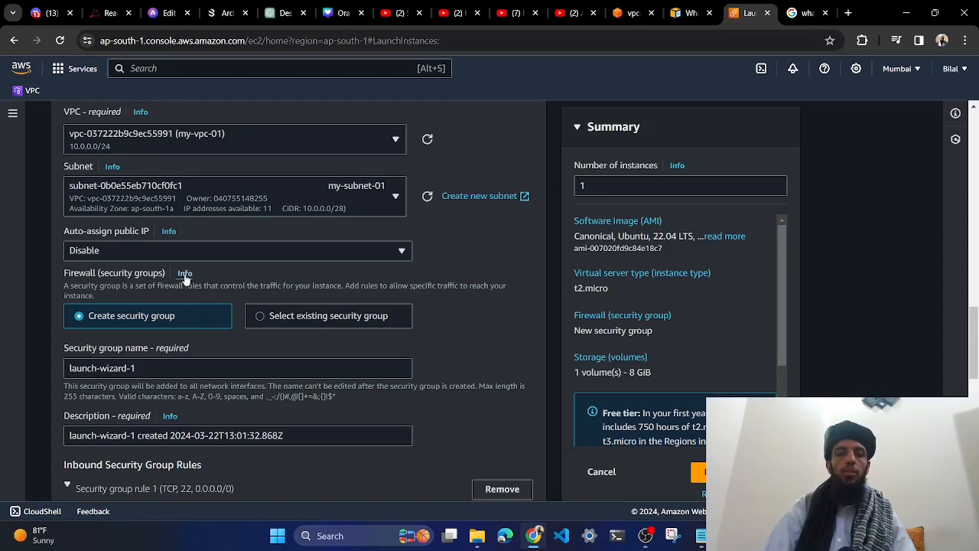
left_click(391, 197)
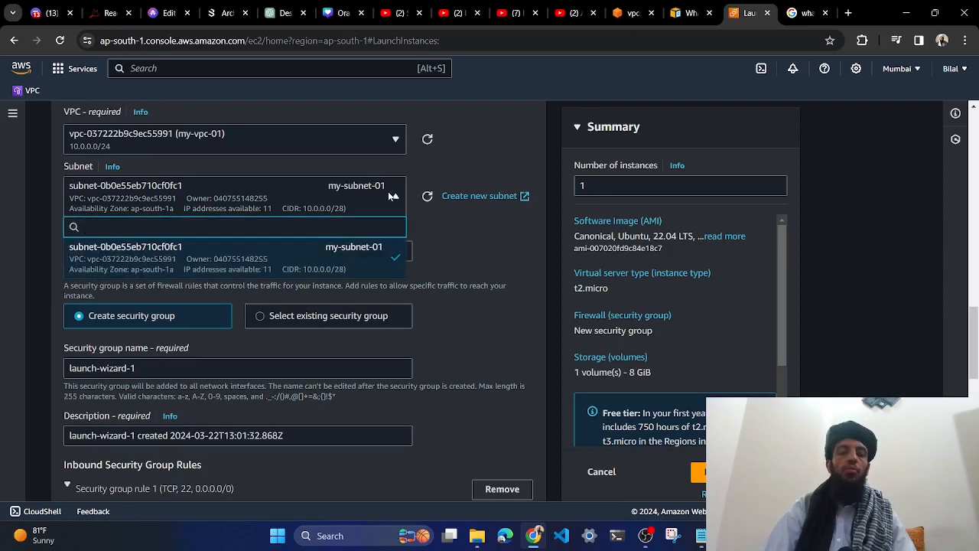
left_click(338, 191)
left_click(314, 153)
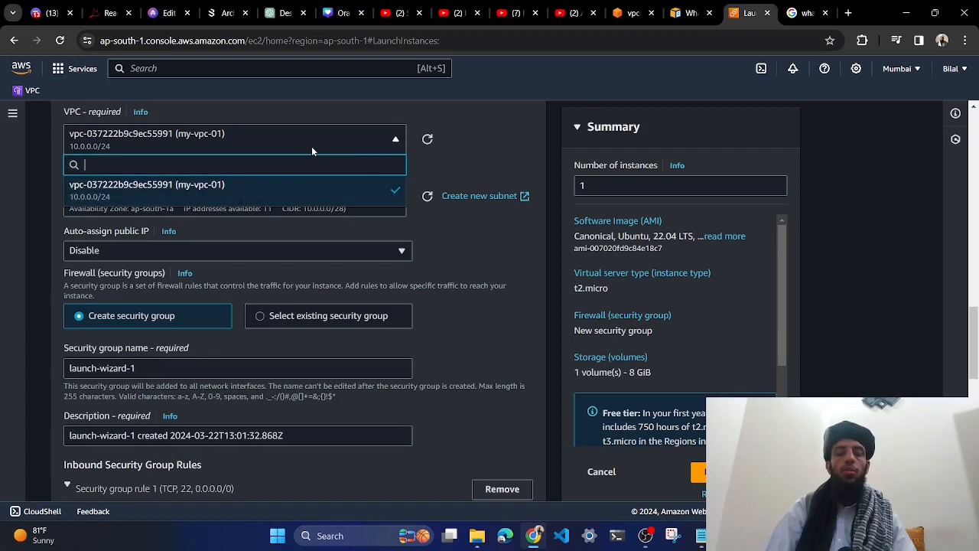
left_click(313, 148)
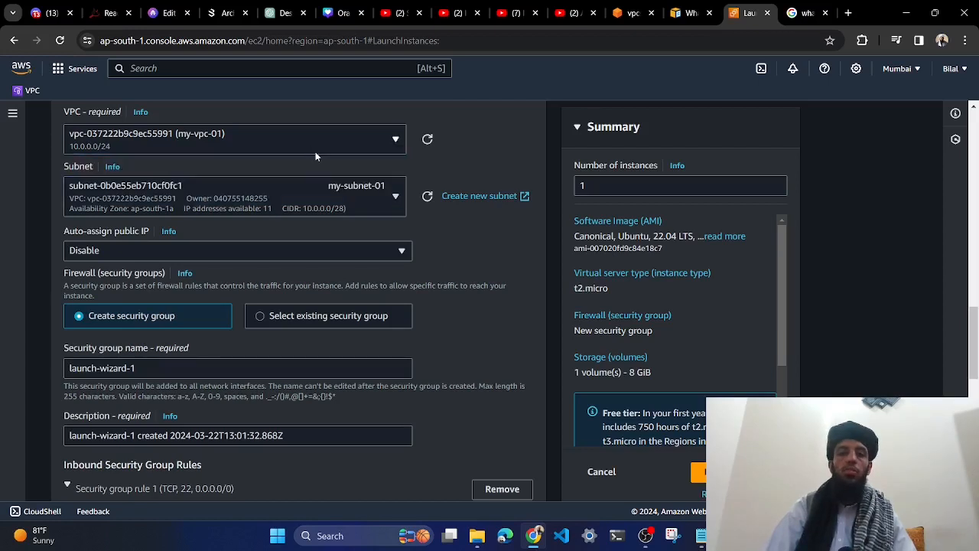
left_click(116, 251)
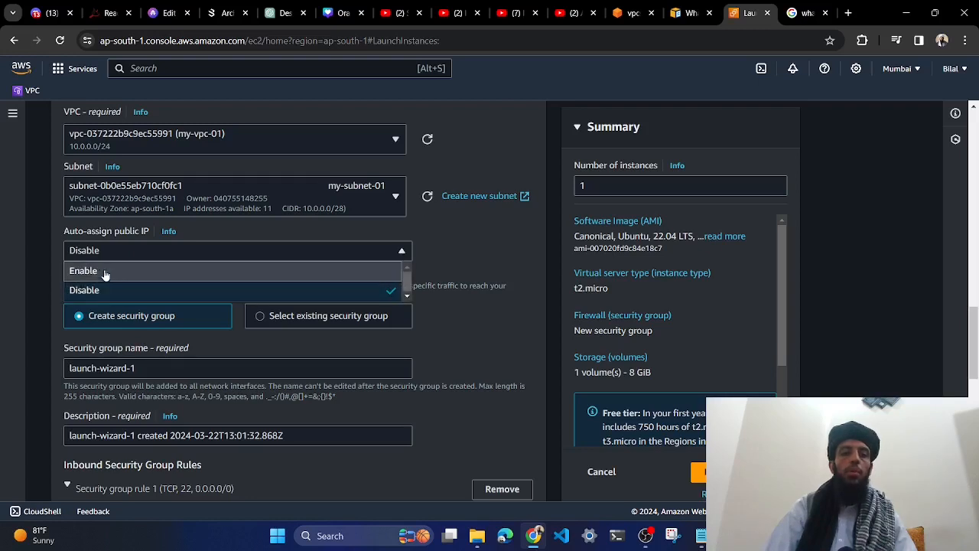
left_click(105, 272)
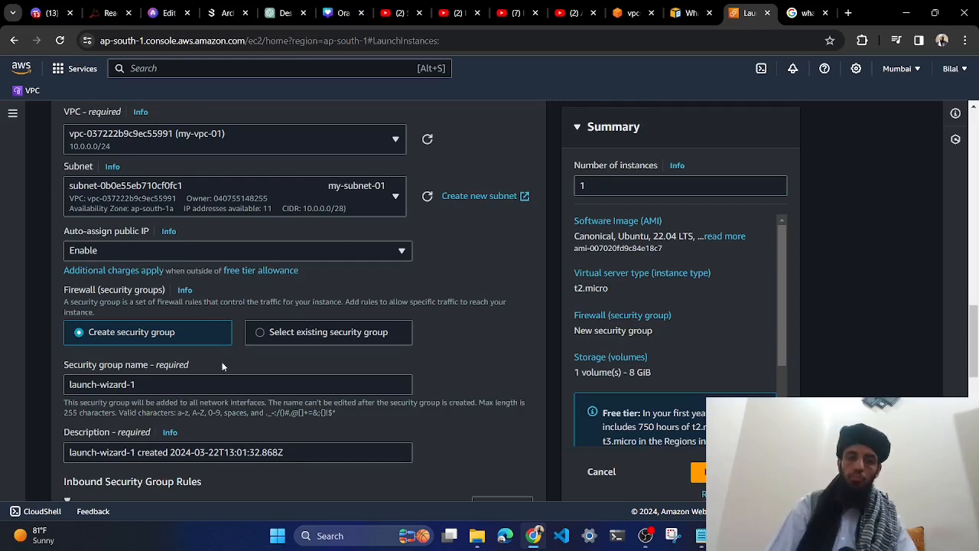
Examine the traffic types available for the first inbound security group rule, keeping its type as ssh
scroll(221, 364, "down", 3)
scroll(201, 356, "down", 1)
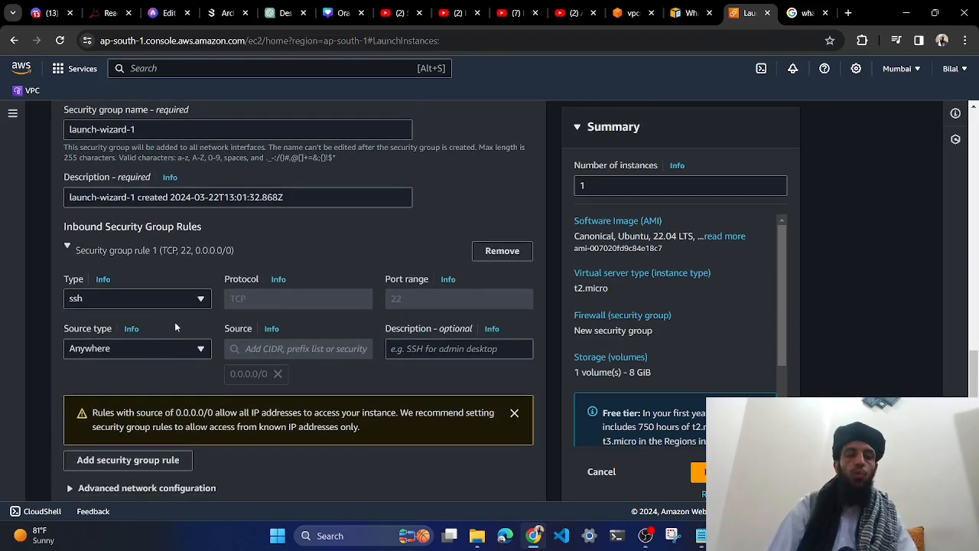
left_click(190, 298)
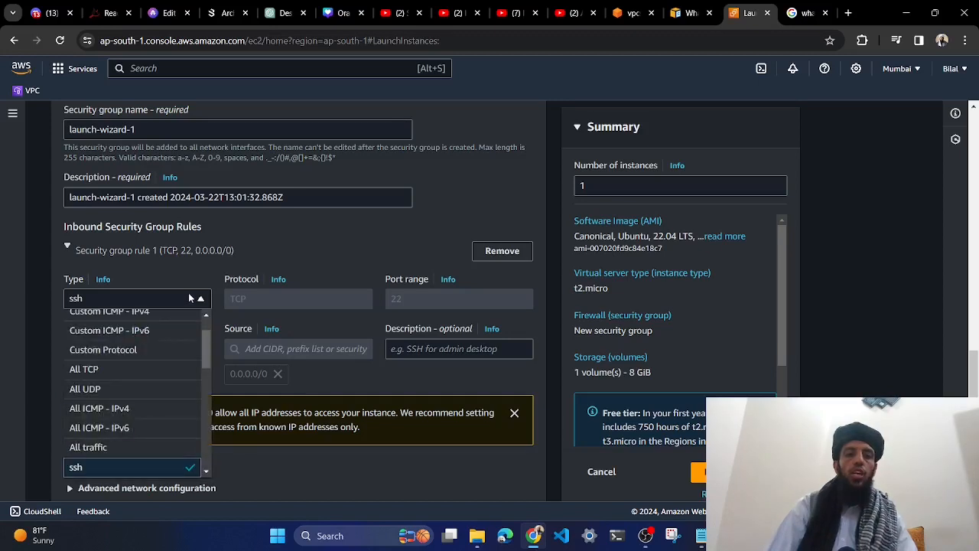
scroll(82, 430, "down", 2)
scroll(82, 430, "down", 2)
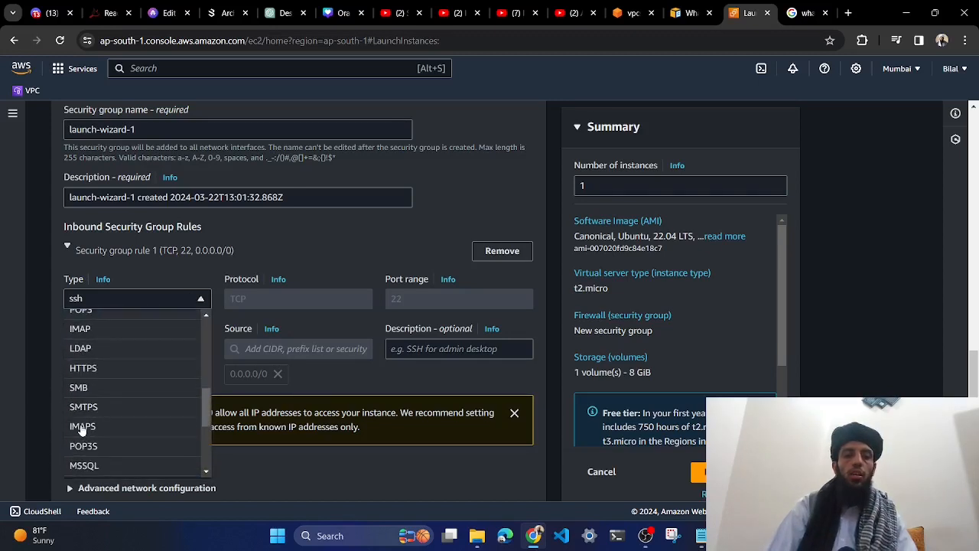
scroll(82, 429, "down", 3)
scroll(88, 413, "up", 2)
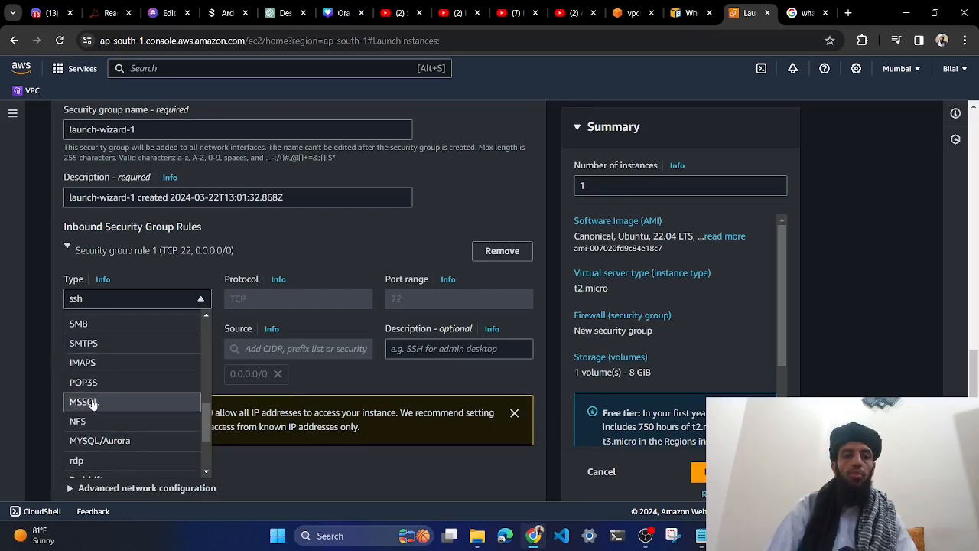
scroll(93, 413, "down", 2)
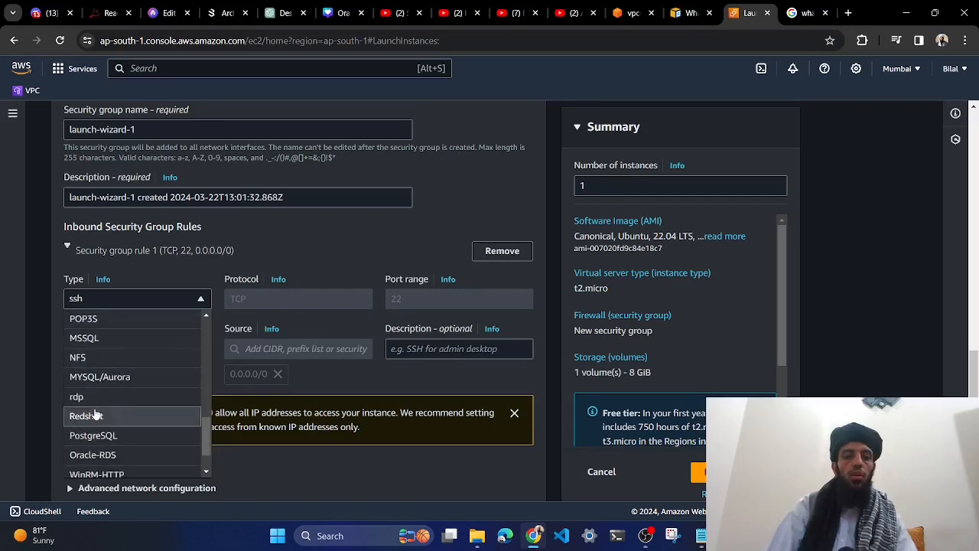
scroll(95, 415, "down", 1)
scroll(95, 415, "up", 5)
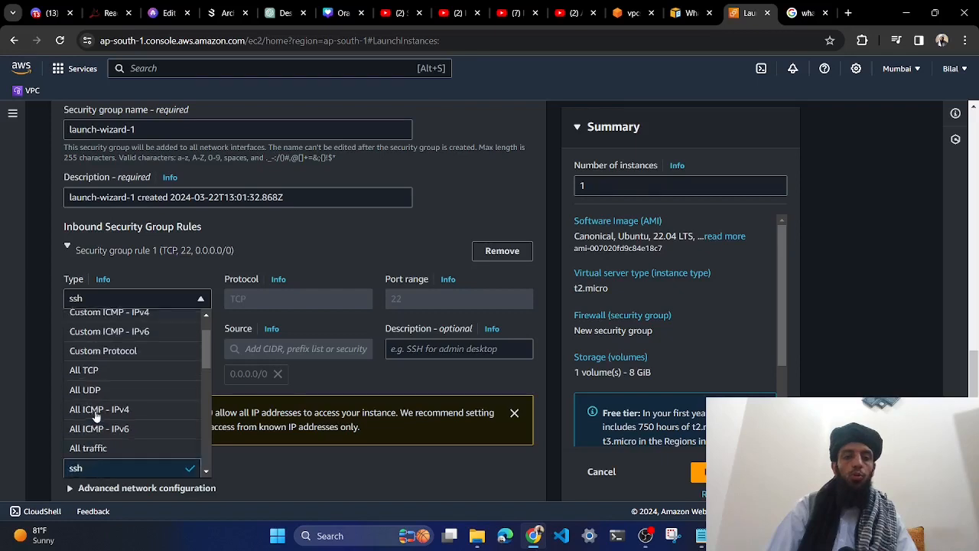
scroll(94, 412, "up", 1)
scroll(104, 363, "down", 3)
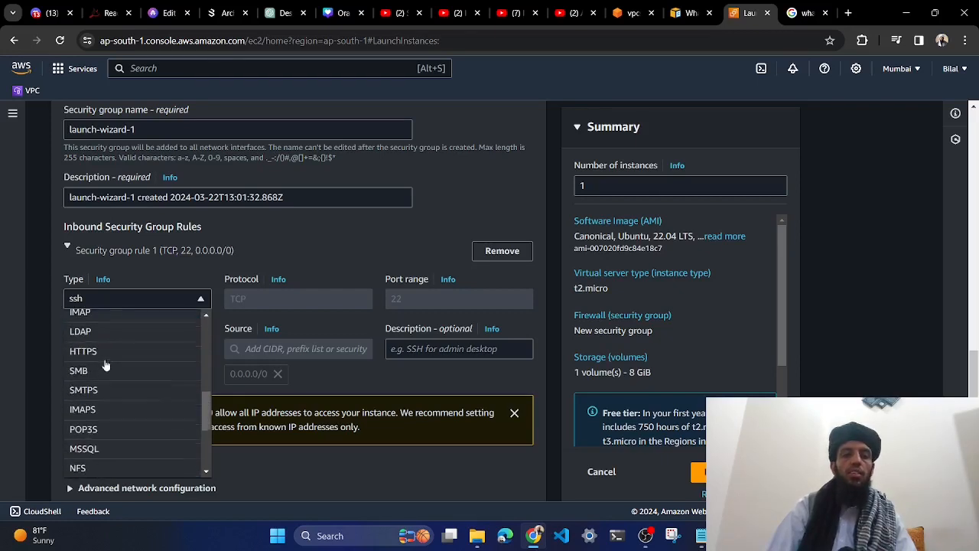
left_click(295, 250)
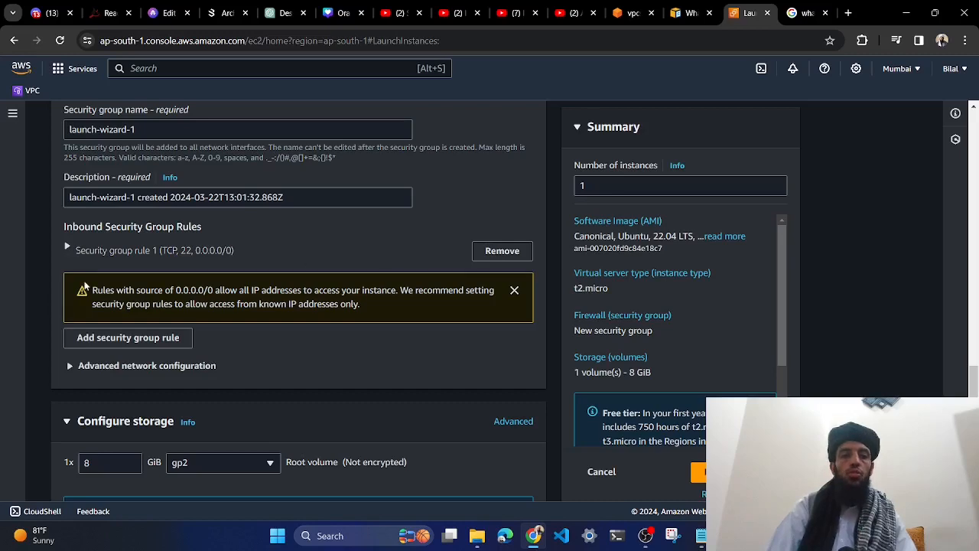
left_click(88, 252)
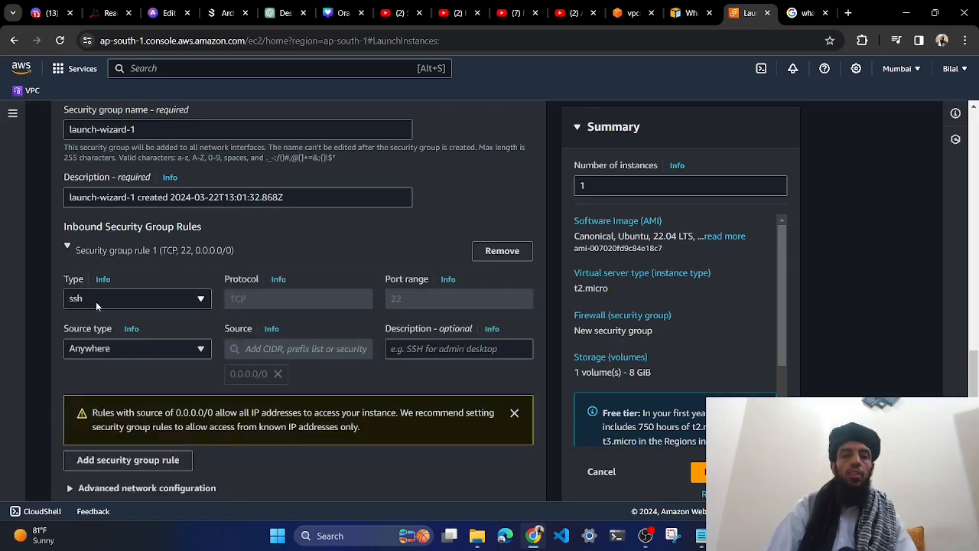
Review the root volume's storage settings and its available volume types, keeping General purpose SSD (gp2)
scroll(428, 390, "down", 3)
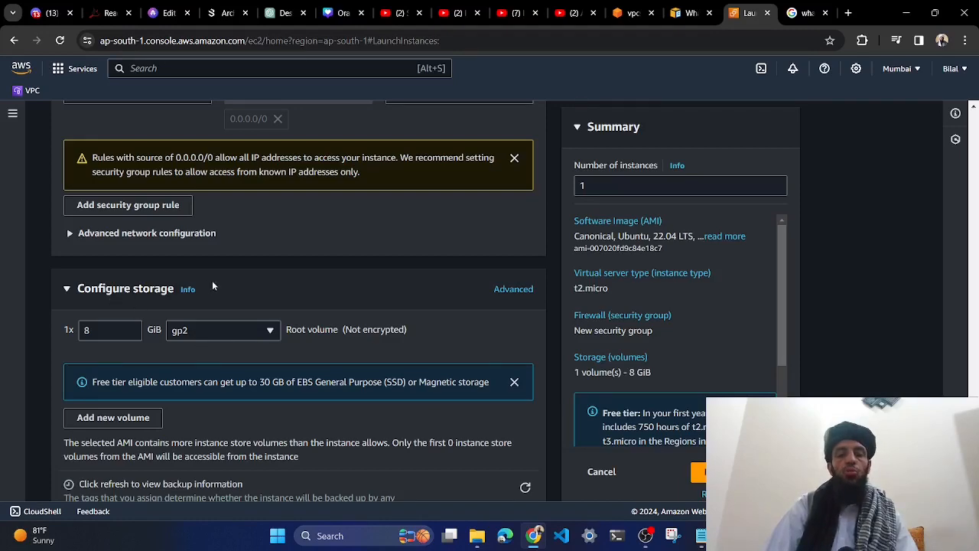
scroll(212, 281, "up", 1)
scroll(212, 282, "down", 2)
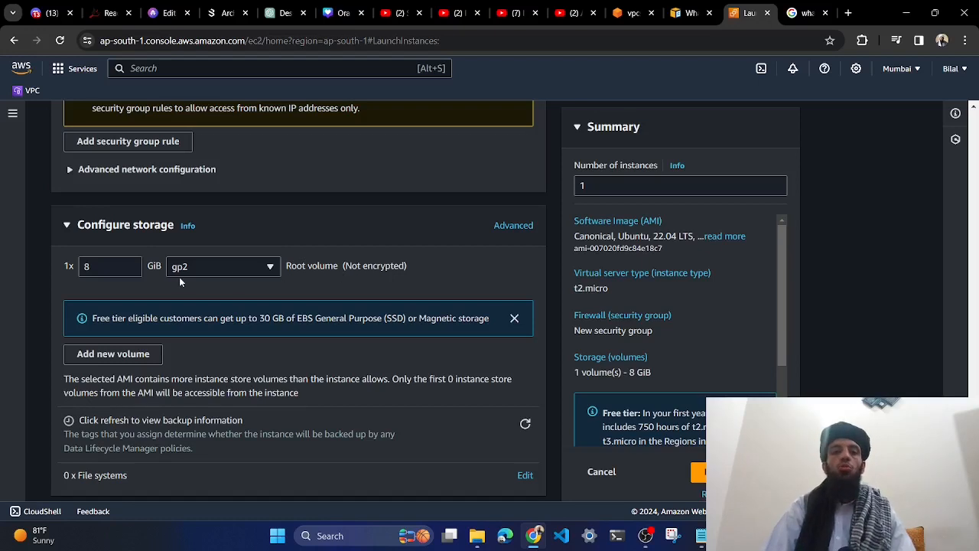
left_click_drag(287, 271, 341, 266)
left_click(341, 268)
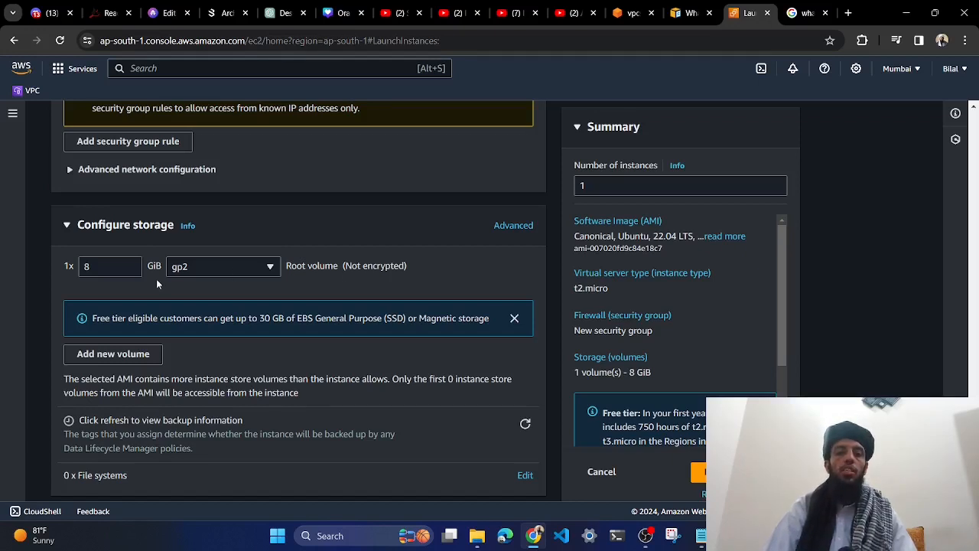
left_click(182, 274)
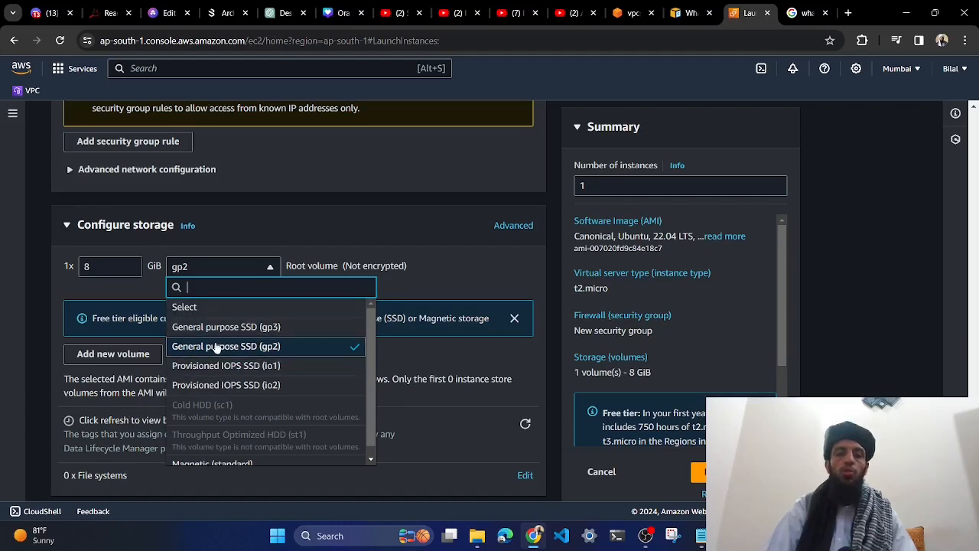
left_click(101, 279)
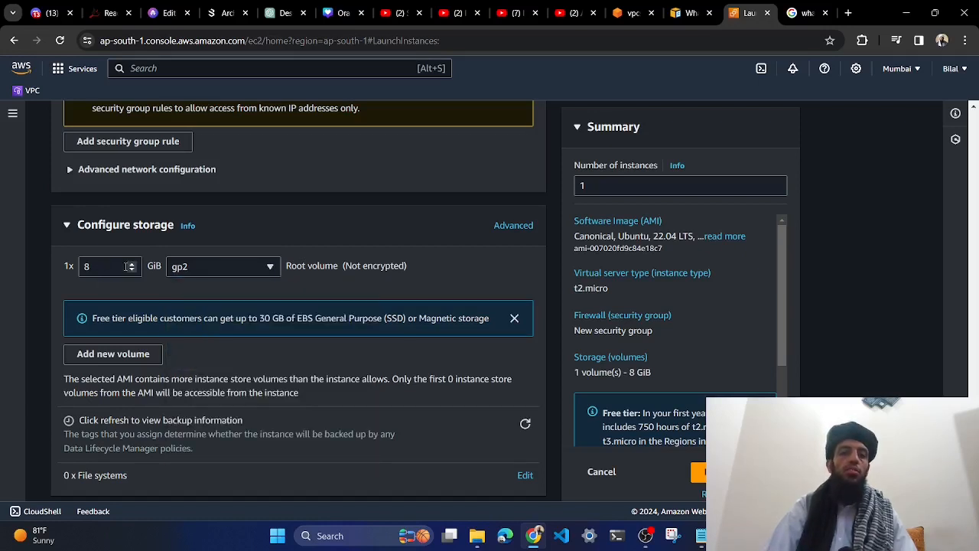
Try increasing the root volume's size and set it back to 8 GiB
left_click(132, 264)
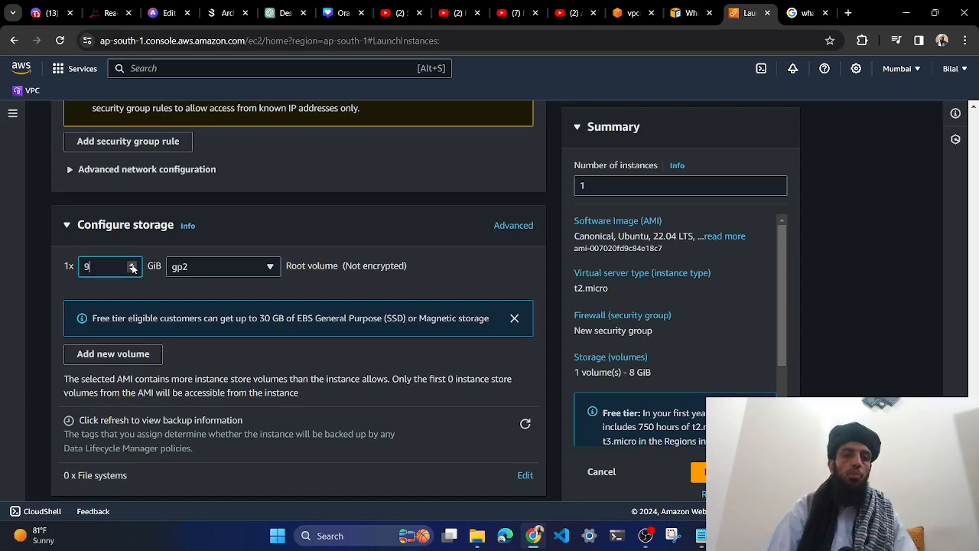
left_click(131, 264)
left_click(132, 270)
left_click(132, 270)
left_click(171, 288)
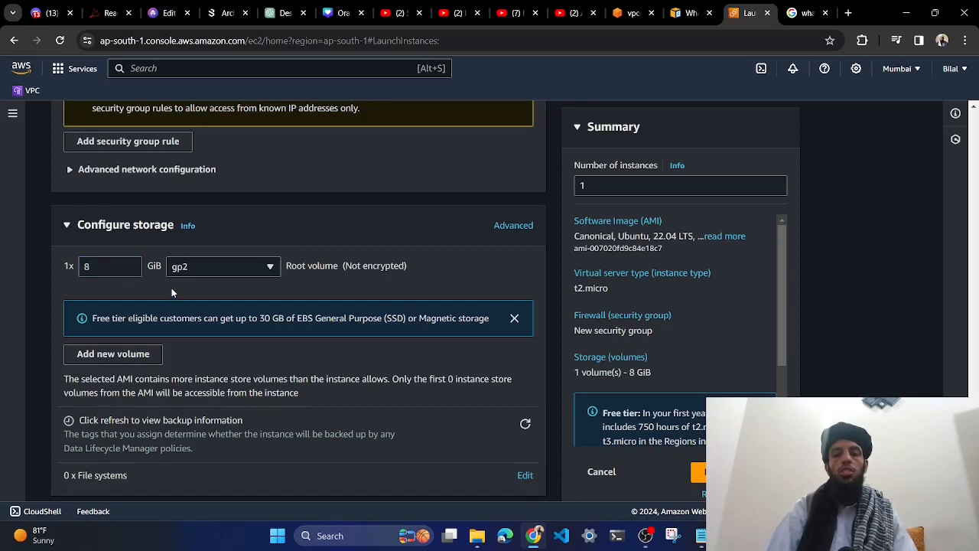
scroll(190, 291, "down", 1)
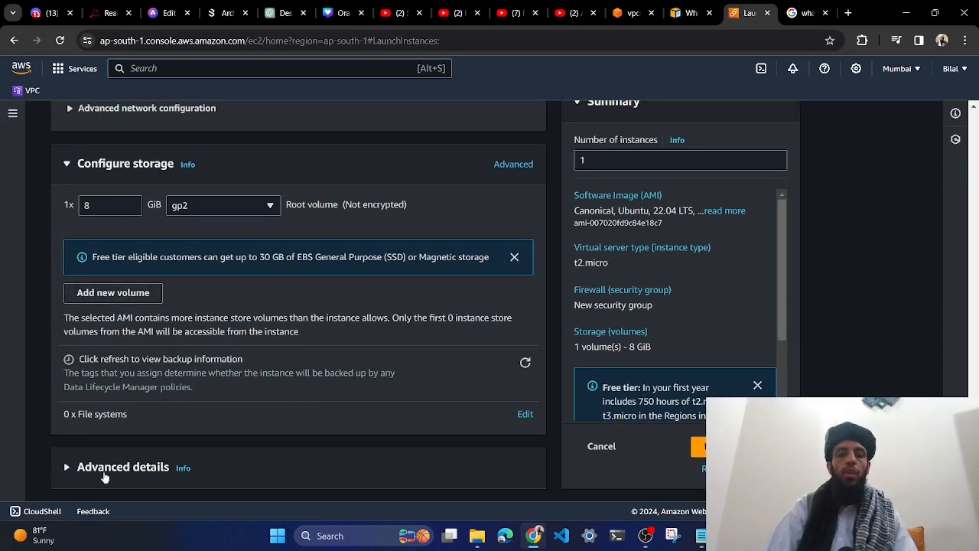
Review the launch configuration from name to storage and examine the optional settings under Advanced details
scroll(164, 422, "up", 5)
scroll(162, 421, "up", 15)
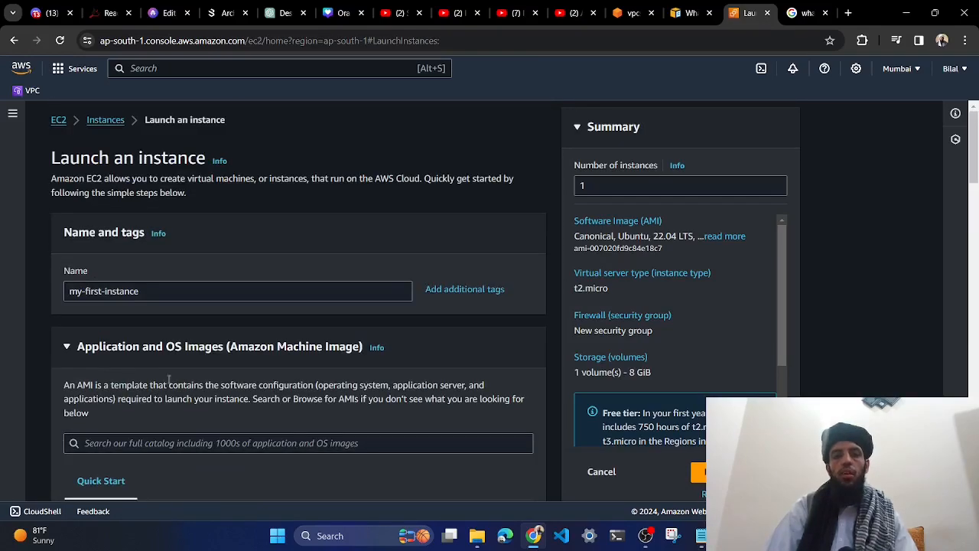
scroll(249, 334, "down", 15)
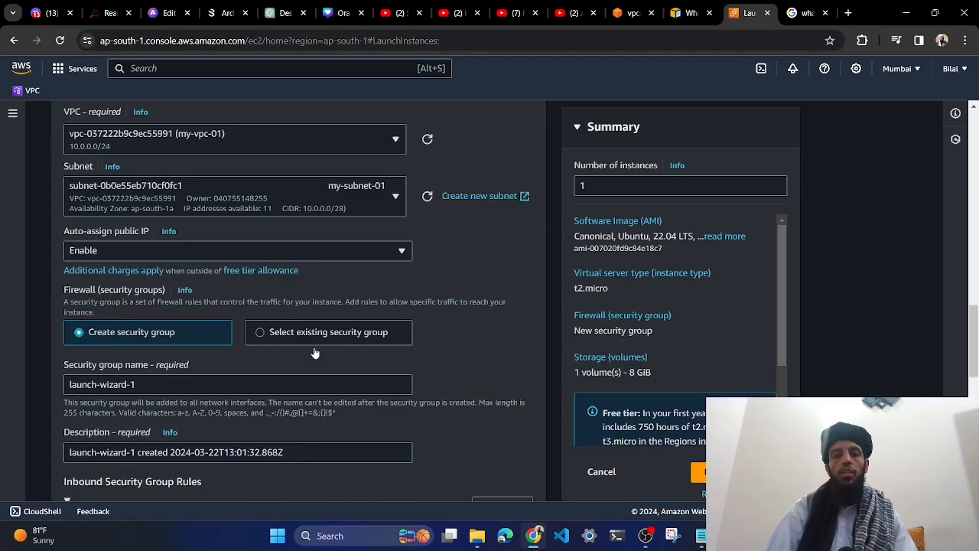
scroll(313, 352, "down", 3)
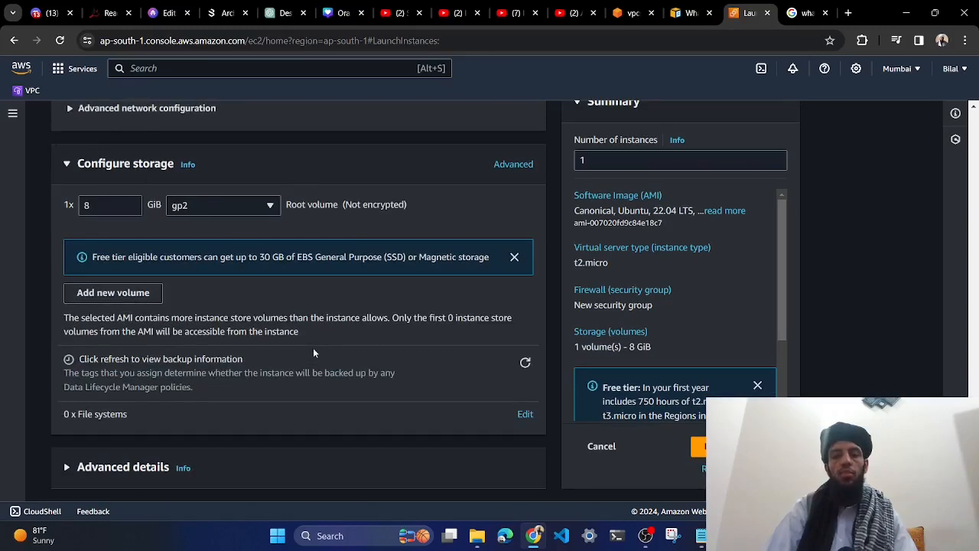
left_click(111, 468)
scroll(240, 368, "down", 2)
scroll(240, 367, "down", 3)
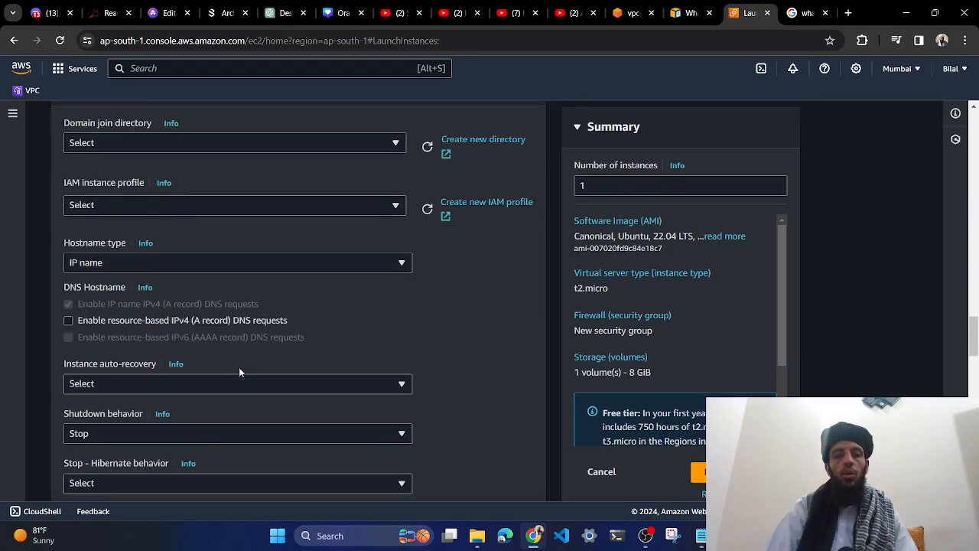
scroll(239, 366, "up", 4)
left_click(134, 406)
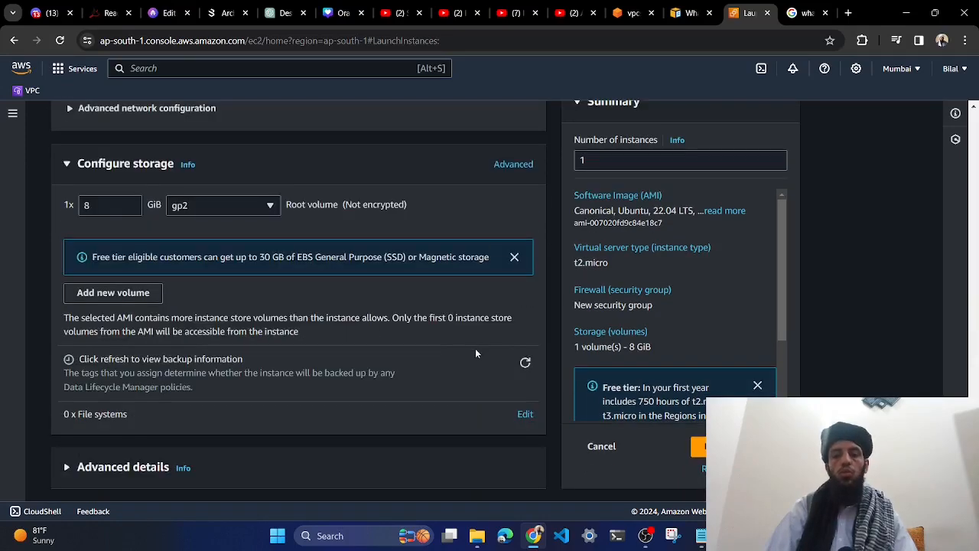
Recheck the instance type, key pair, network and security group settings, and launch one instance
scroll(475, 358, "up", 3)
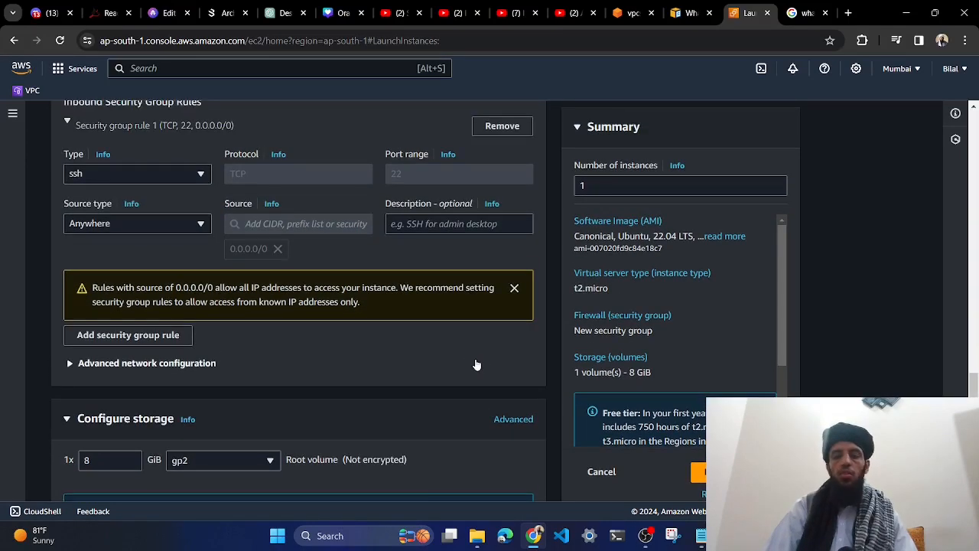
scroll(475, 363, "up", 10)
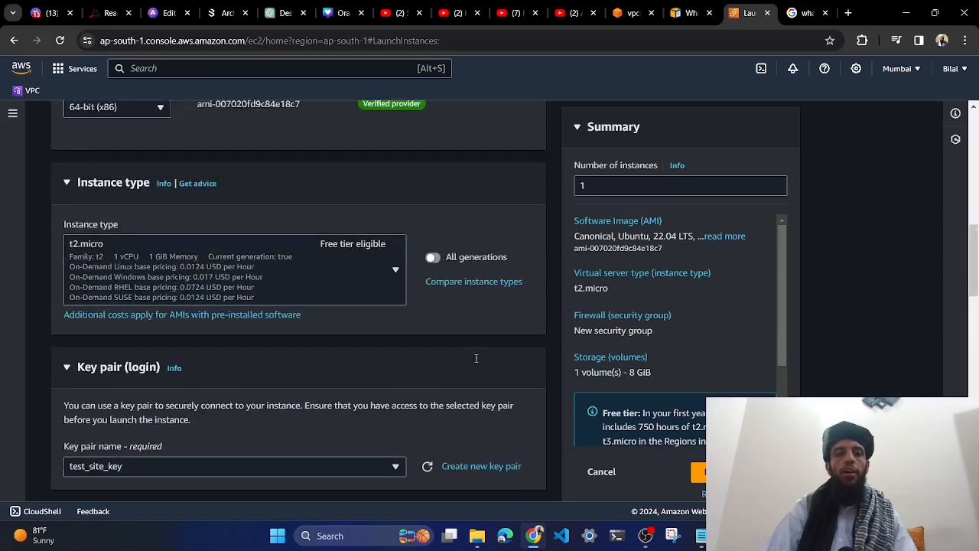
scroll(475, 357, "down", 4)
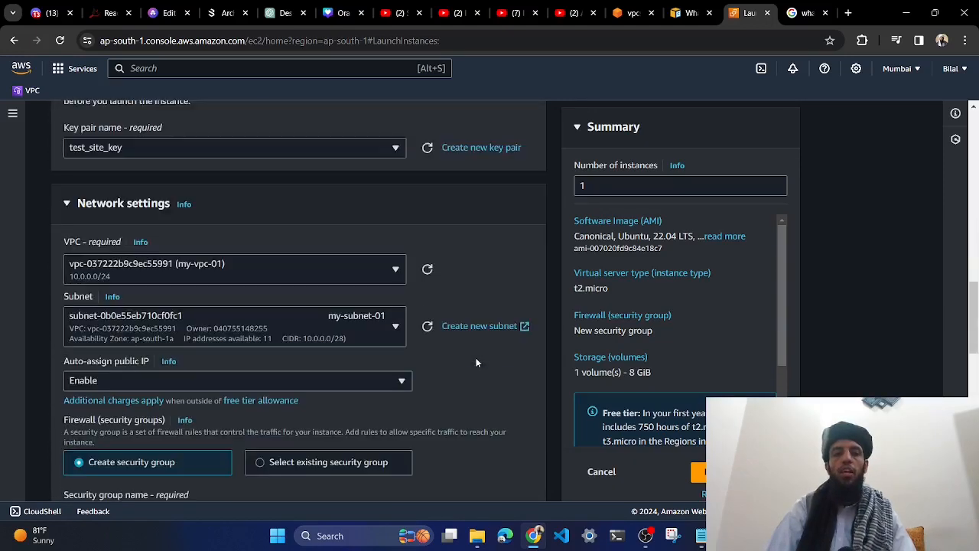
scroll(122, 333, "down", 2)
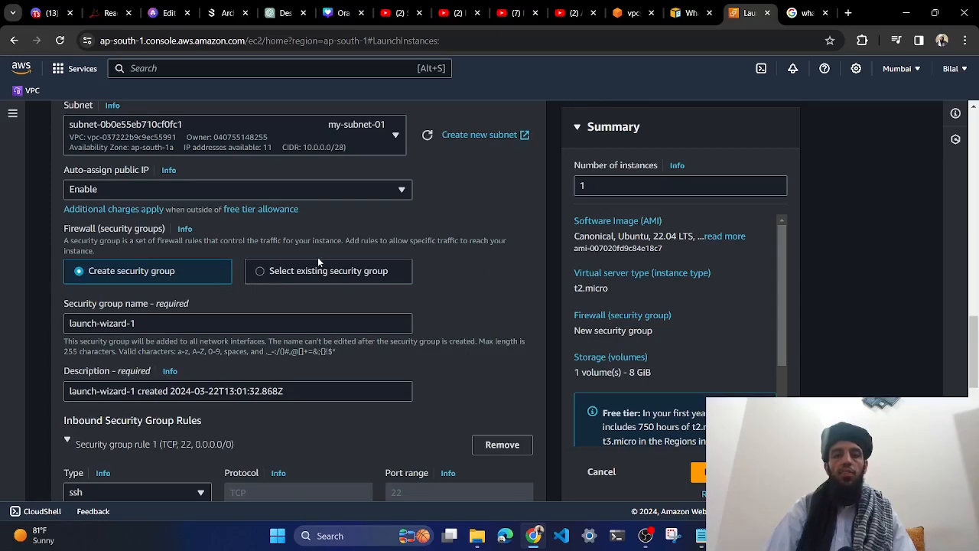
scroll(319, 262, "down", 4)
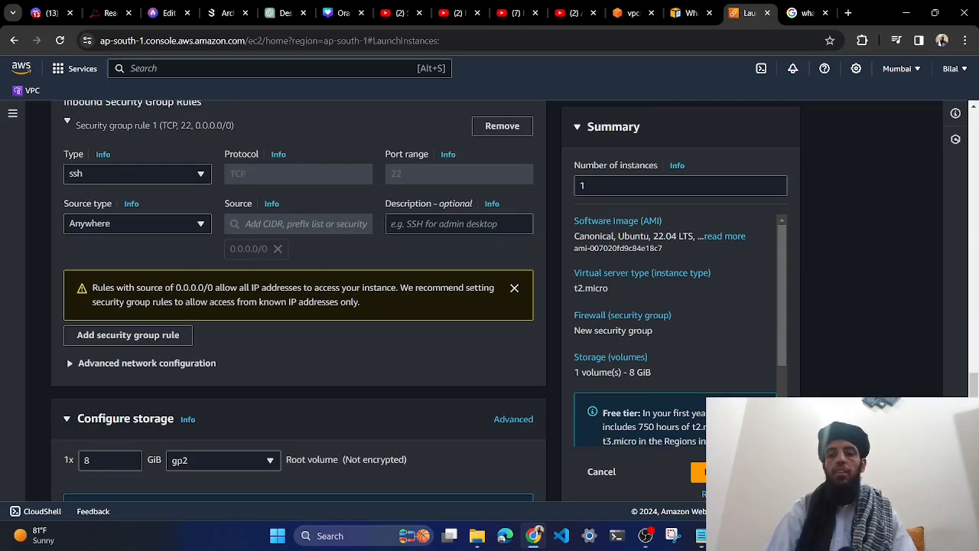
left_click(620, 189)
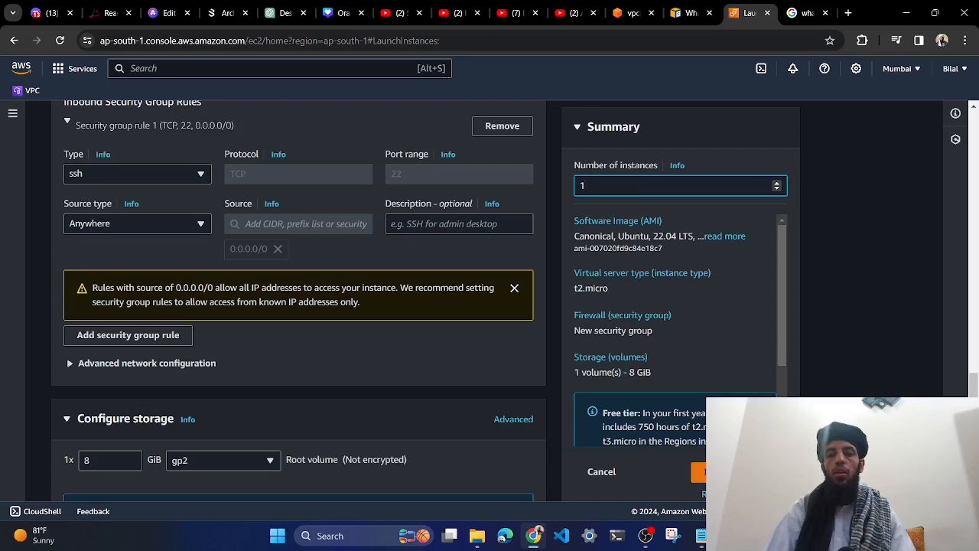
left_click(739, 472)
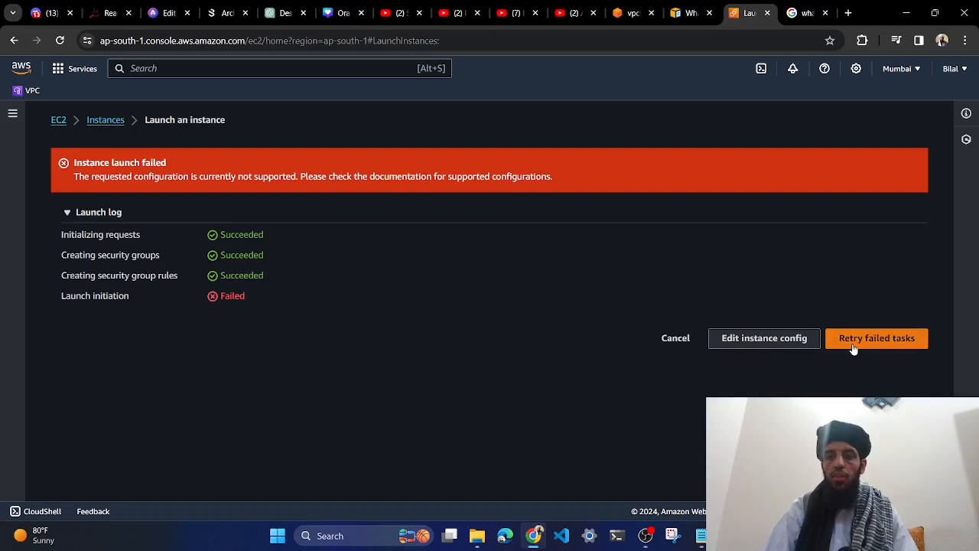
Retry the failed launch tasks and reopen the instance configuration for editing
left_click(853, 348)
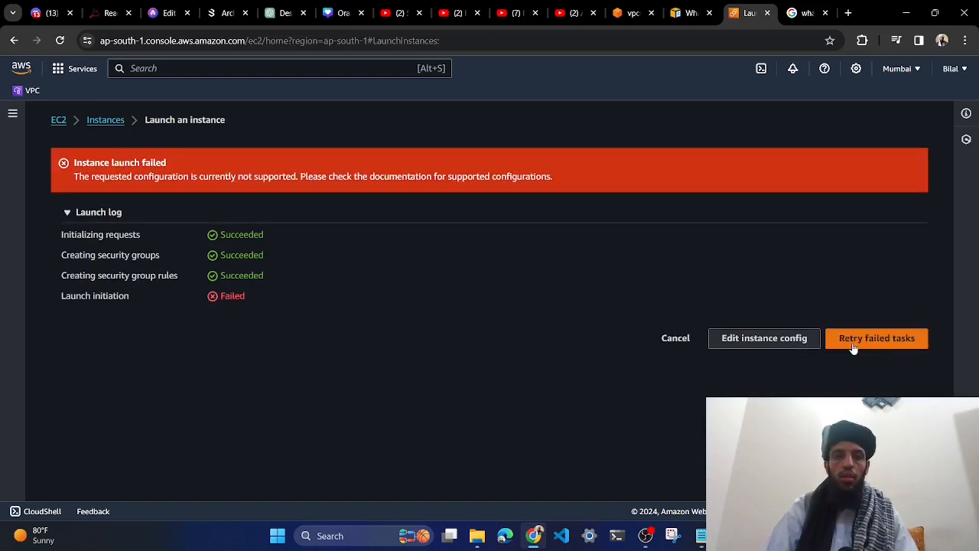
left_click(765, 339)
scroll(306, 348, "down", 10)
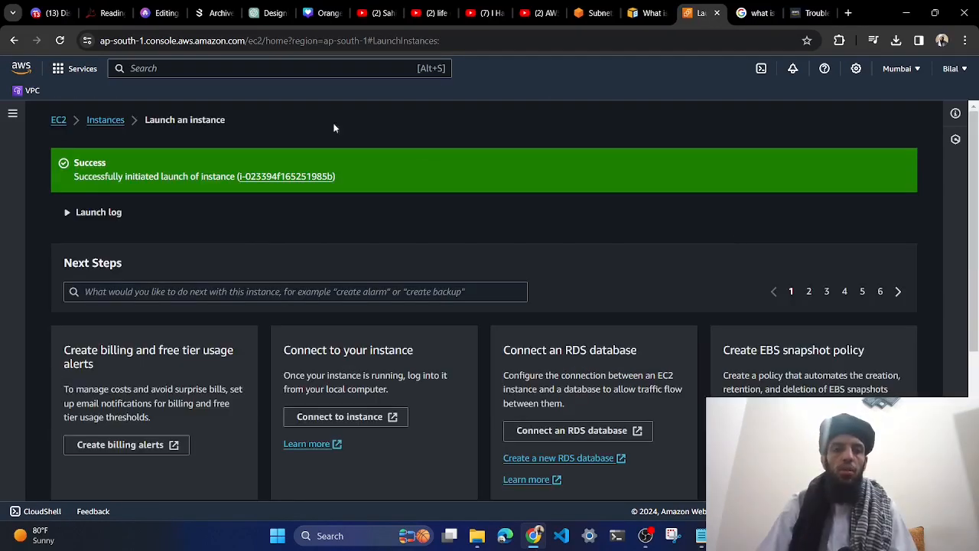
Check my-subnet and the list of VPCs in the VPC console, and return to the instance launch page
left_click(597, 13)
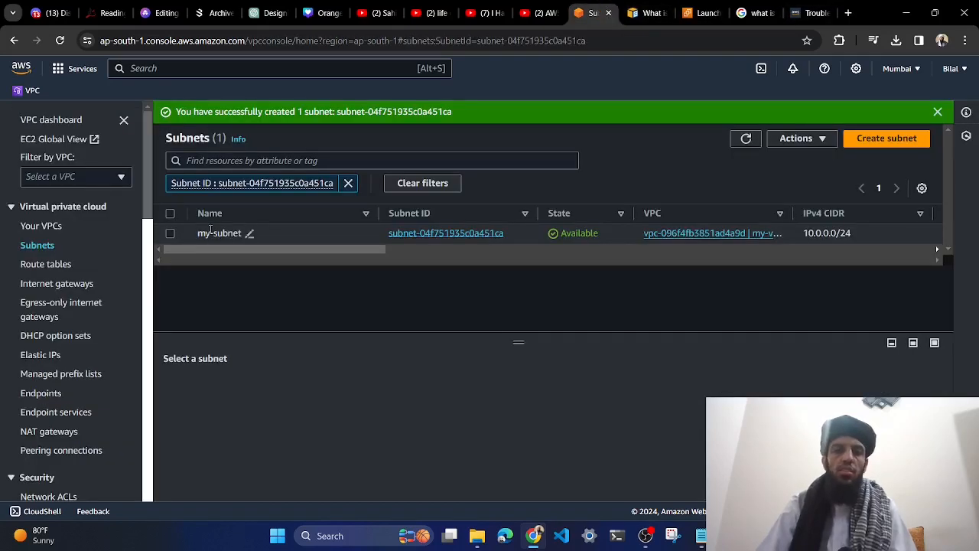
left_click(42, 225)
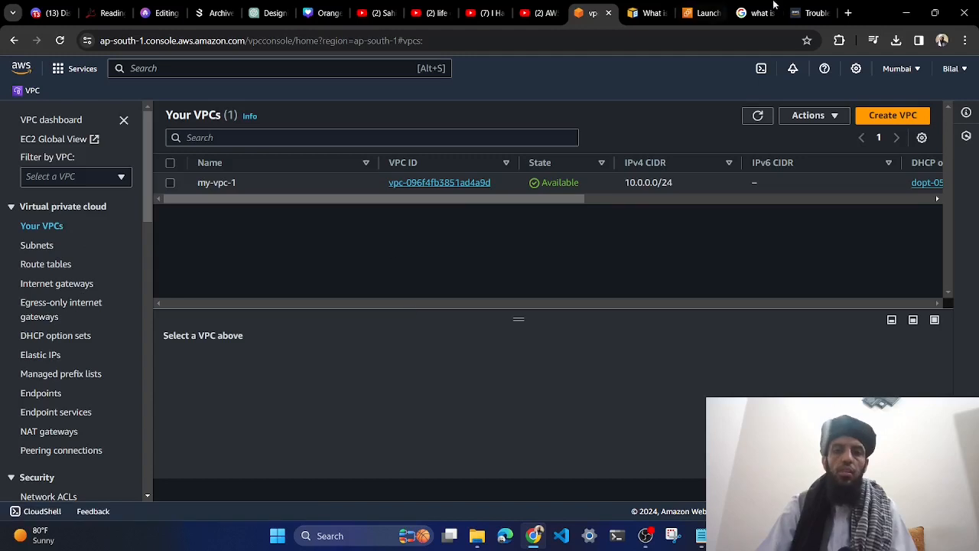
left_click(699, 13)
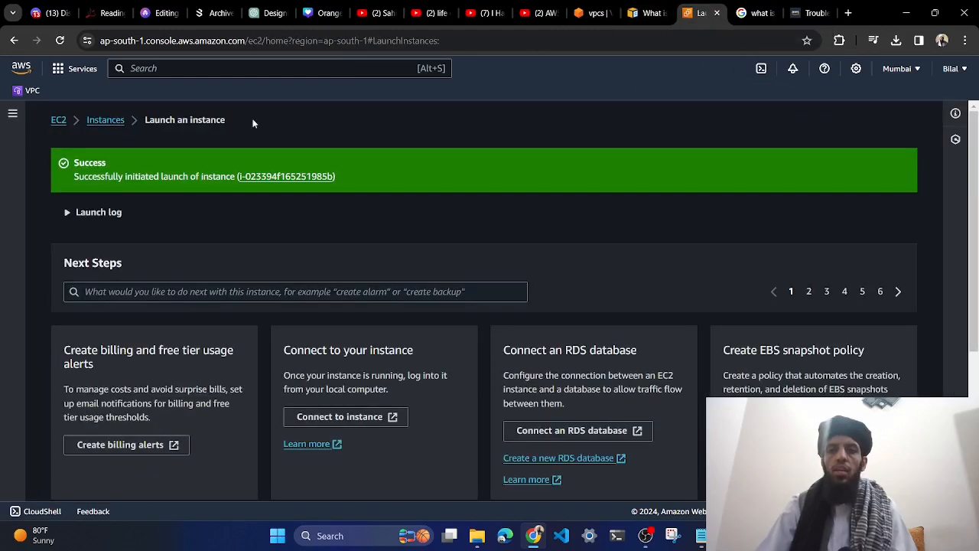
Open the list of EC2 instances and refresh it to check the state of my-first-instance
left_click(94, 120)
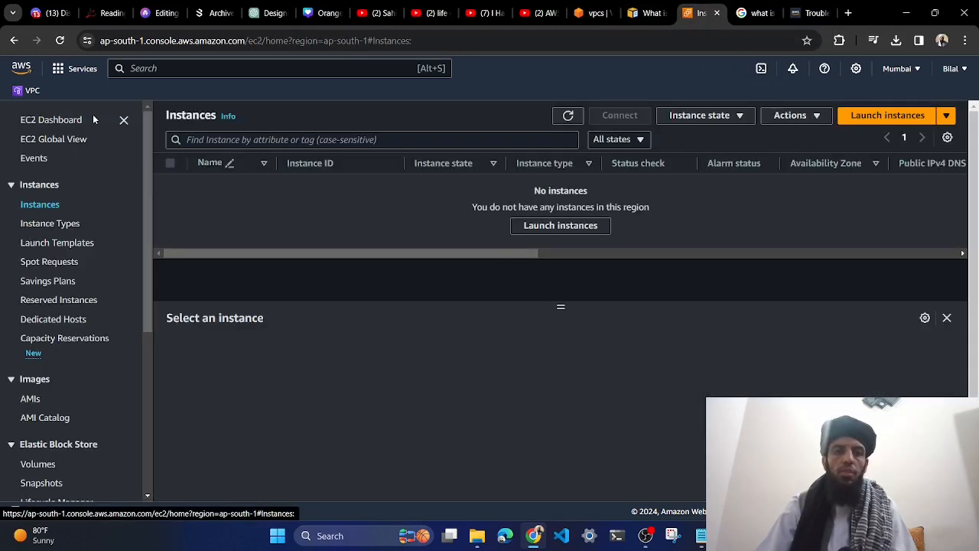
left_click(568, 115)
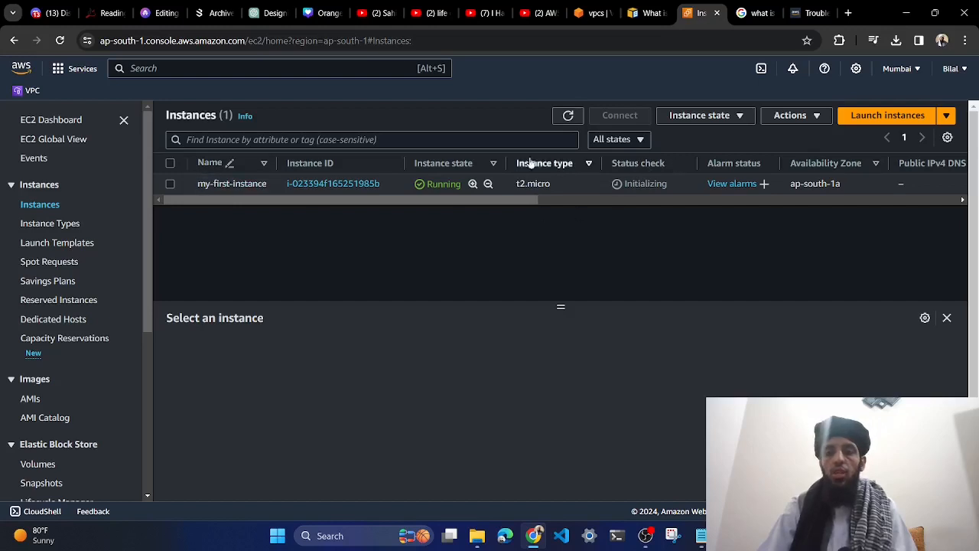
left_click(572, 118)
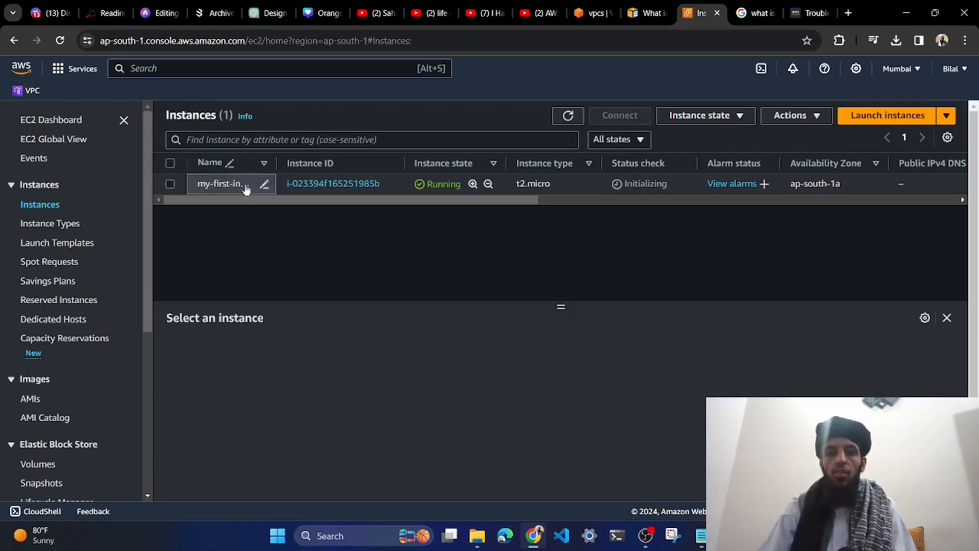
View the summary page of my-first-instance, including its VPC and subnet, and return to the instance list
left_click(316, 186)
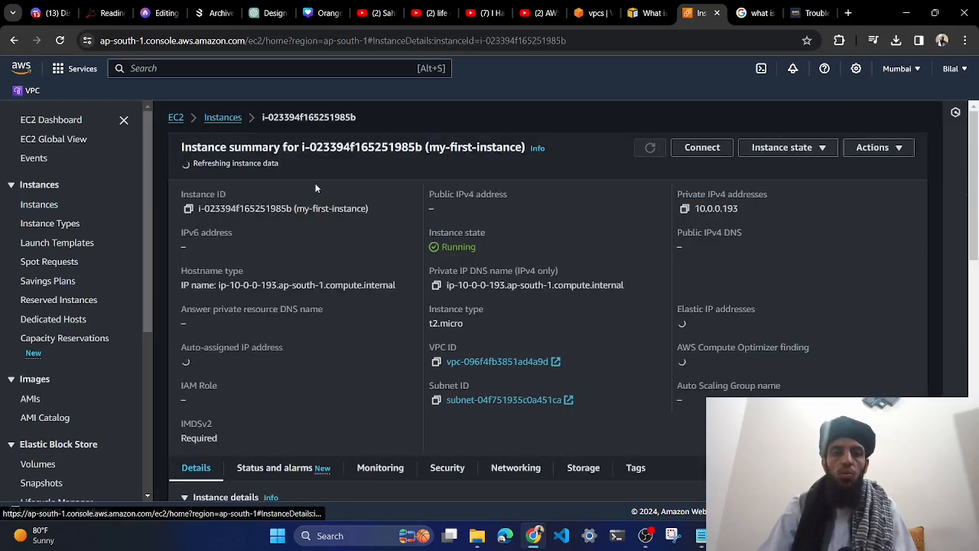
scroll(543, 183, "down", 3)
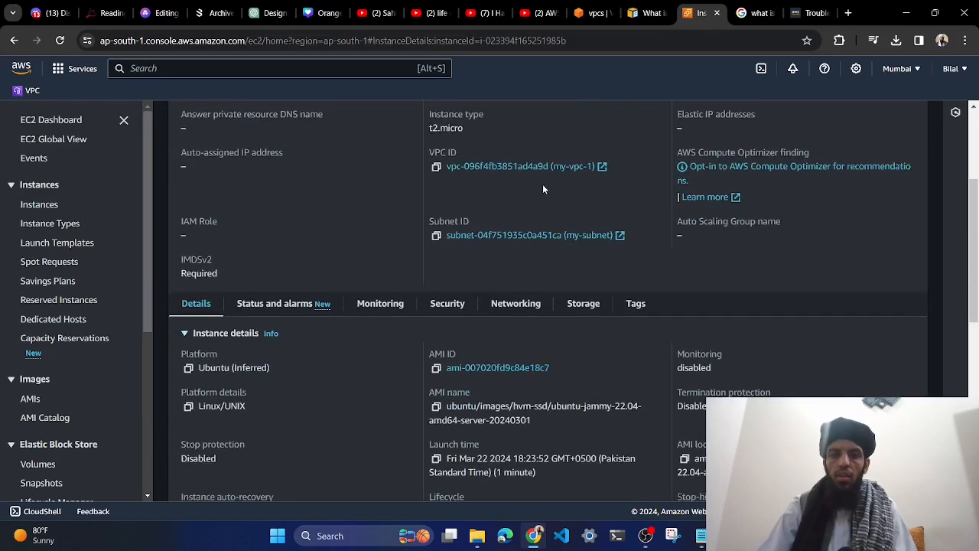
scroll(350, 151, "up", 3)
left_click(223, 117)
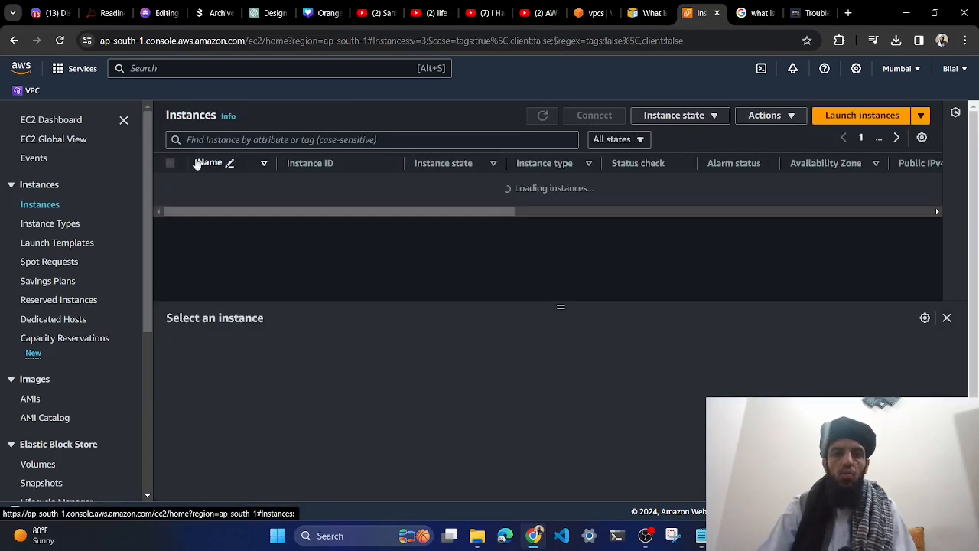
Select my-first-instance, enlarge its details pane, and copy its private IPv4 address while reviewing the summary
left_click(170, 185)
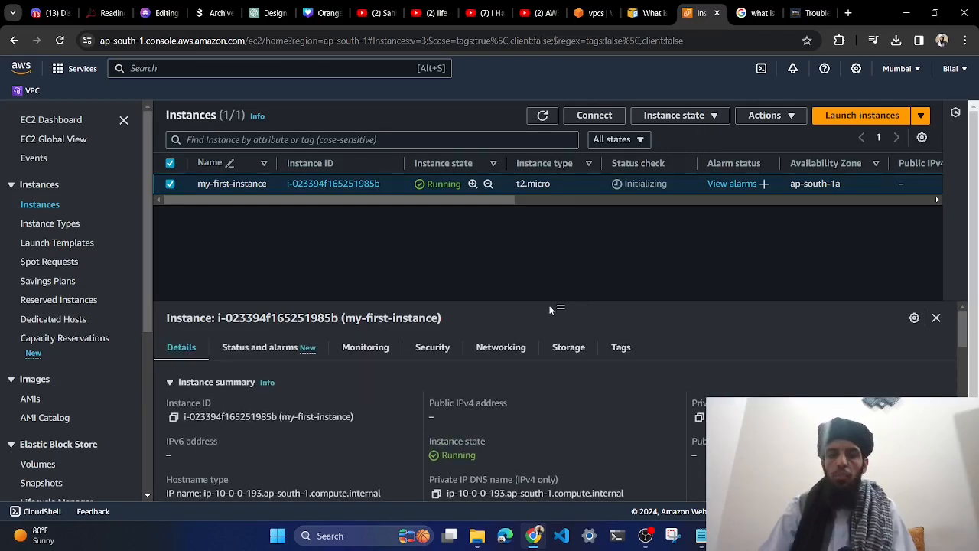
left_click_drag(560, 307, 560, 264)
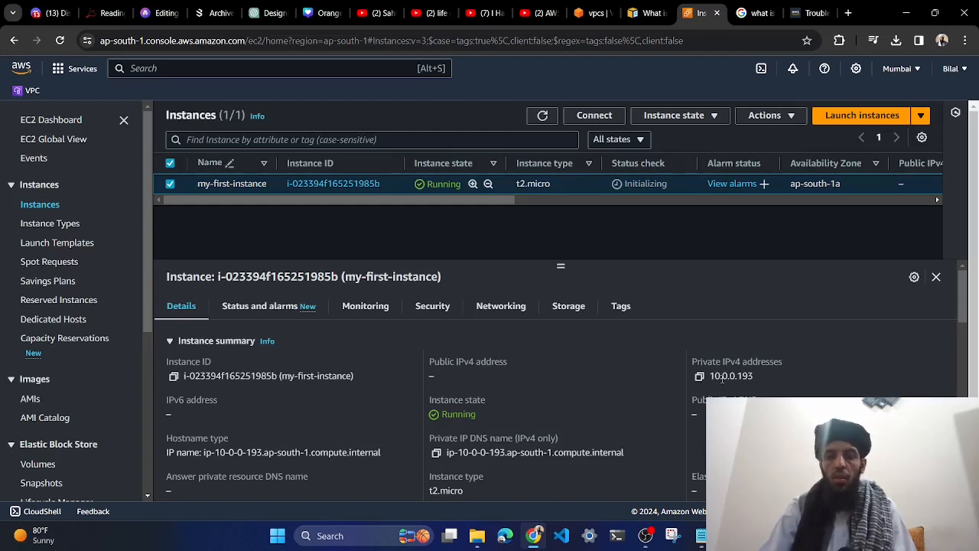
left_click(700, 378)
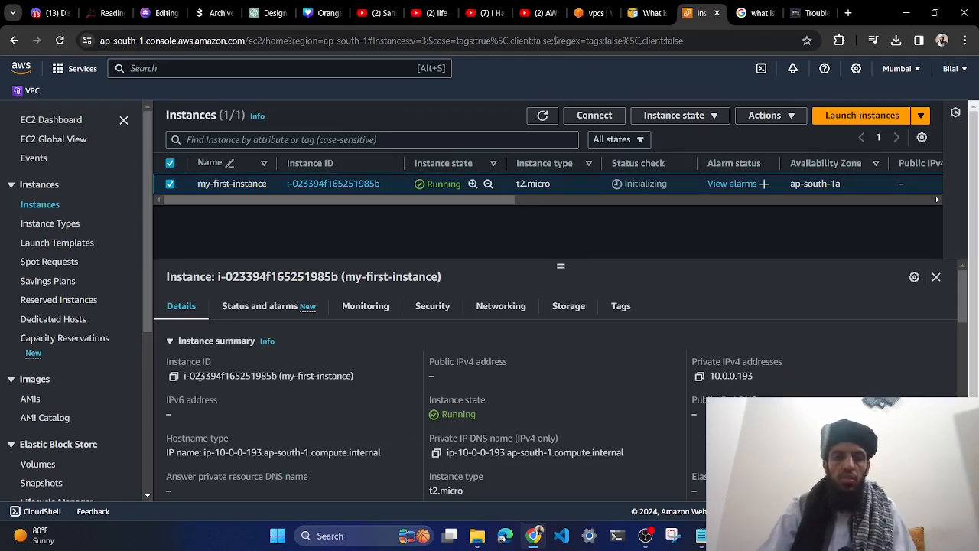
scroll(293, 388, "down", 4)
scroll(334, 395, "up", 4)
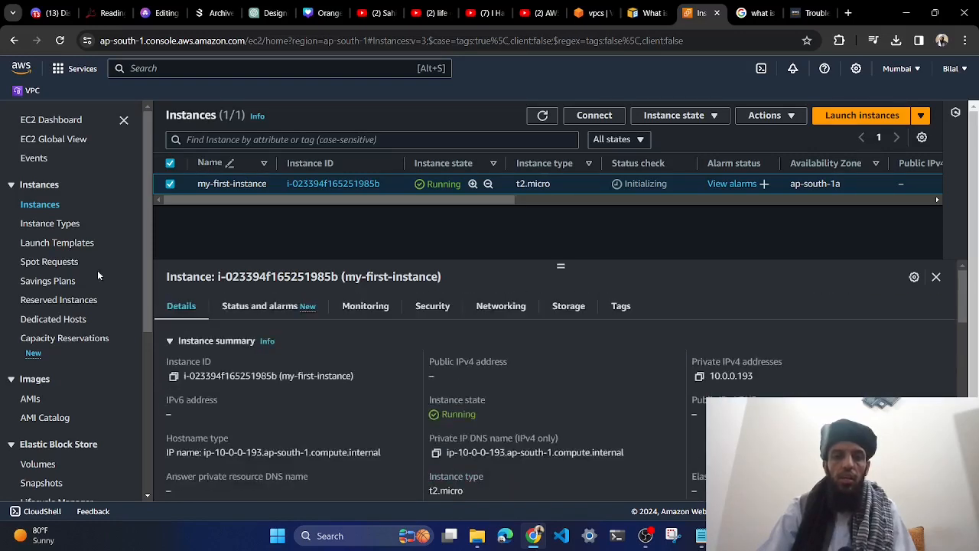
scroll(246, 290, "down", 5)
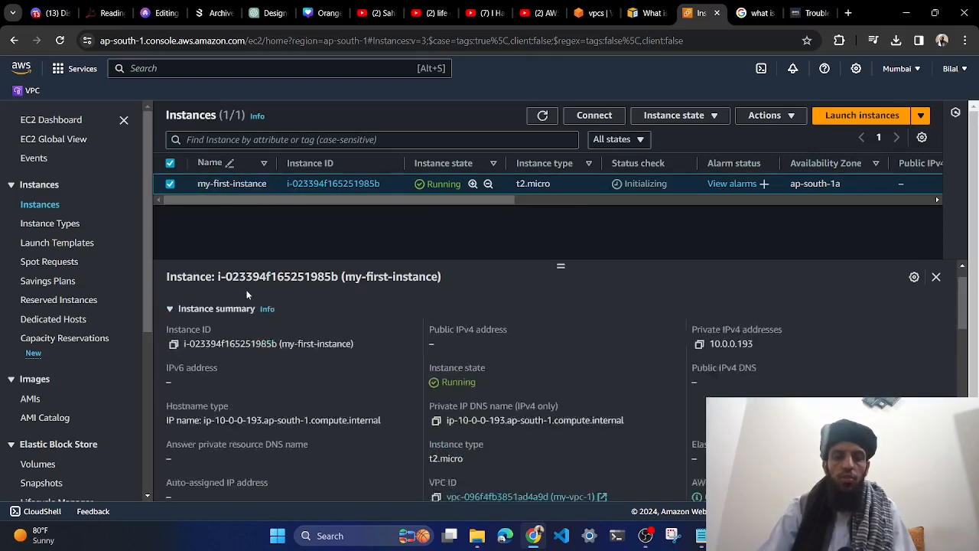
scroll(479, 384, "up", 5)
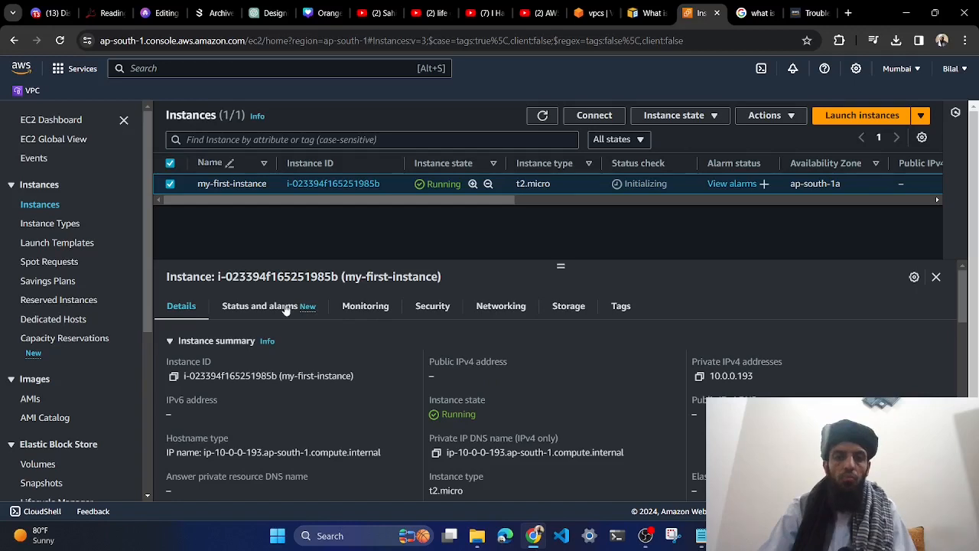
Examine the monitoring and security information of my-first-instance, return to its details and collapse the pane
left_click(345, 306)
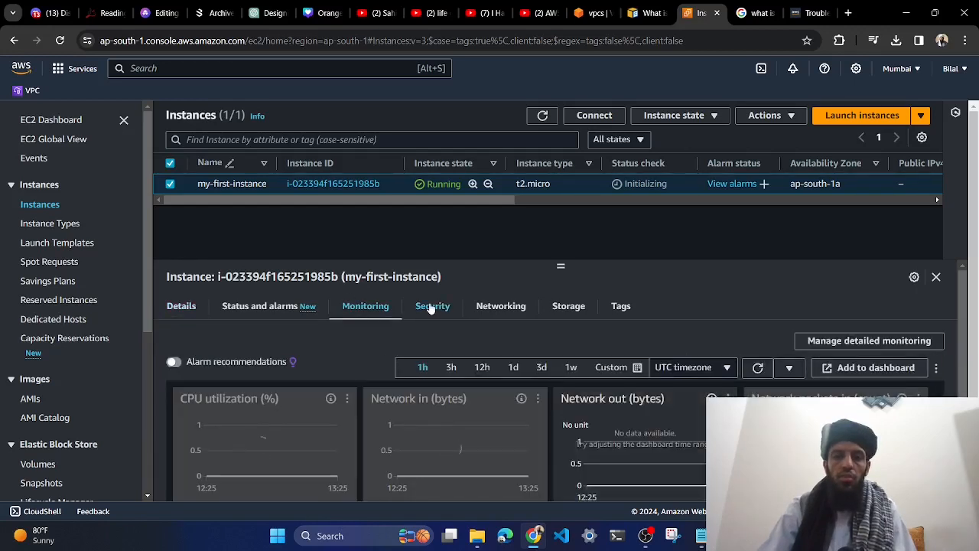
left_click(432, 306)
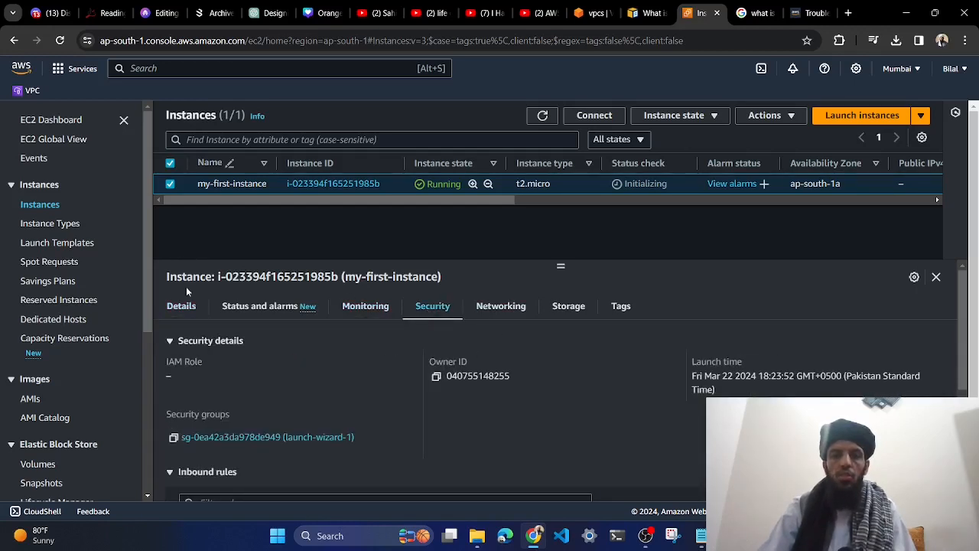
left_click(181, 306)
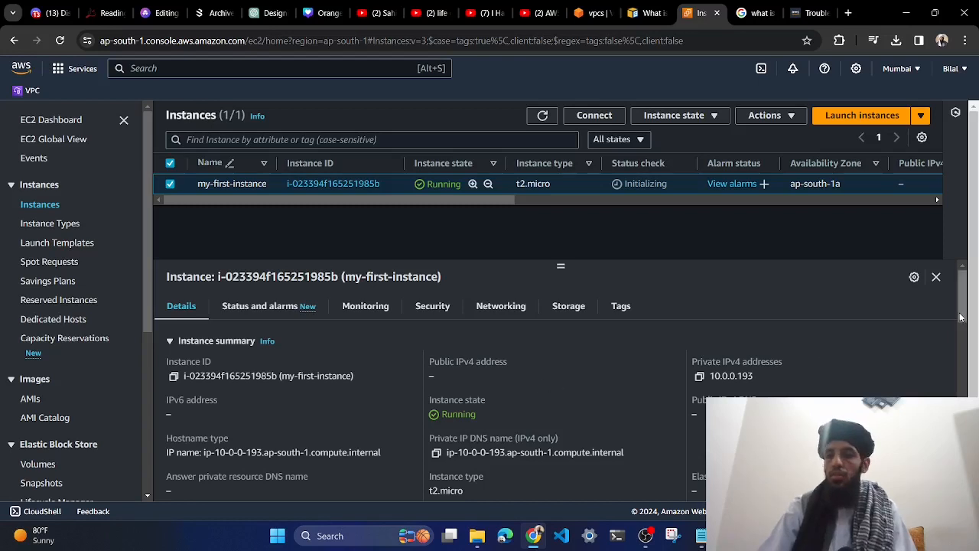
left_click(935, 277)
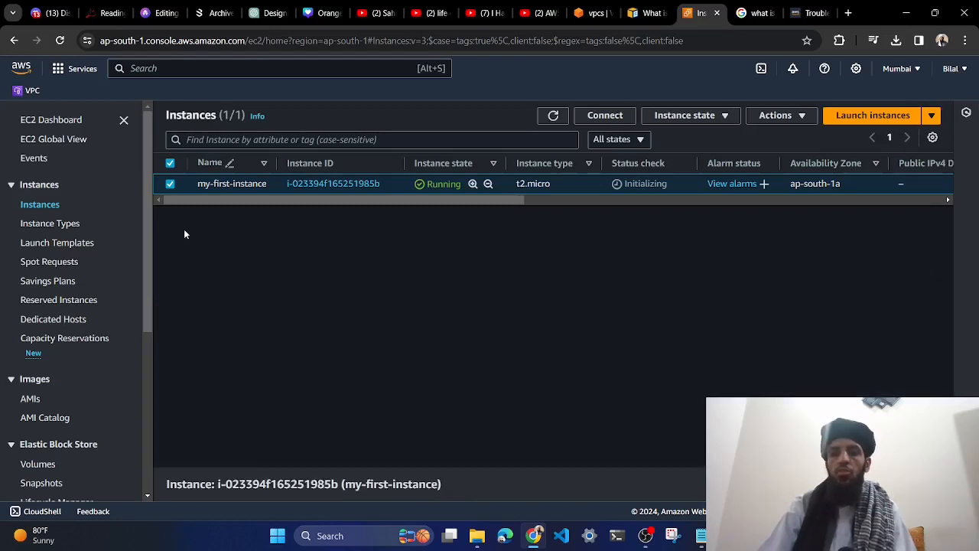
Refresh the instance list, stop my-first-instance, and dismiss the notification
left_click(549, 116)
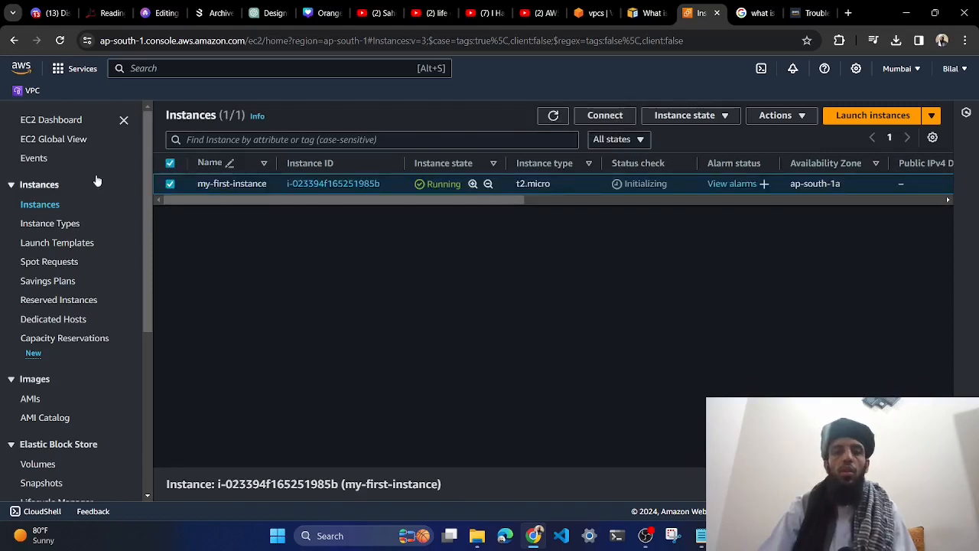
left_click(705, 116)
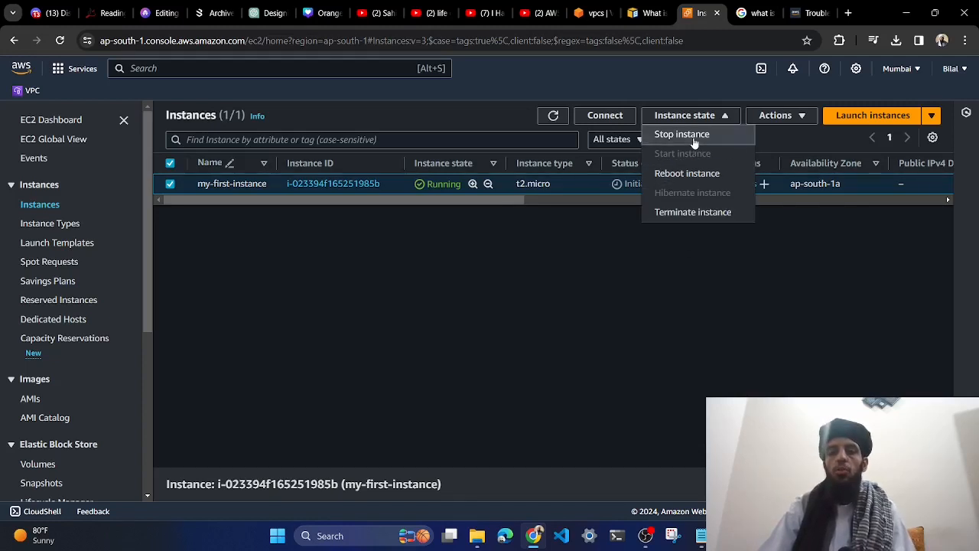
left_click(693, 142)
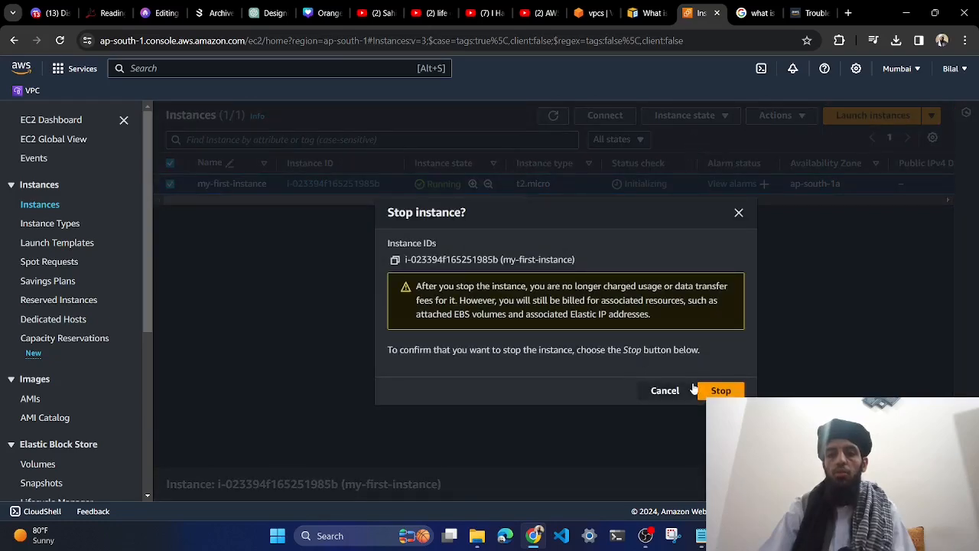
left_click(699, 391)
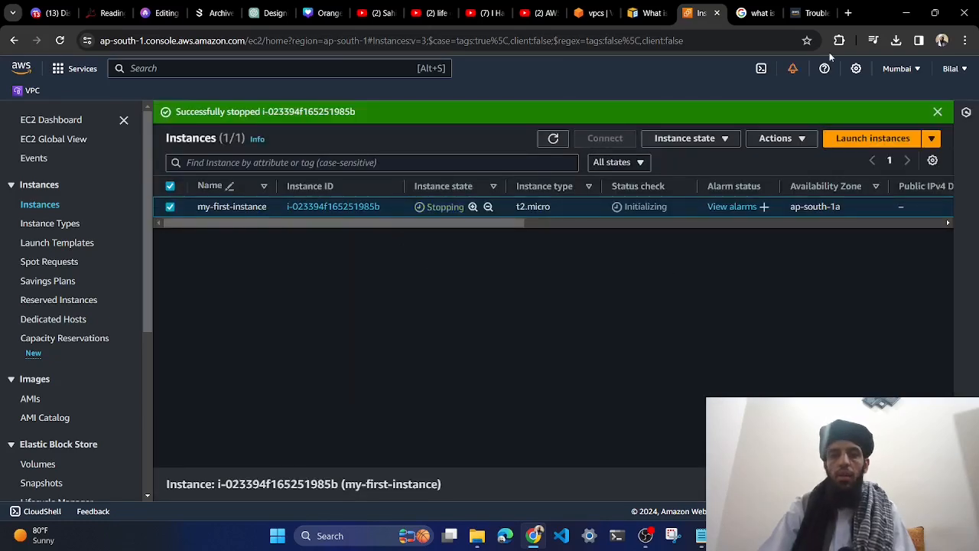
left_click(937, 112)
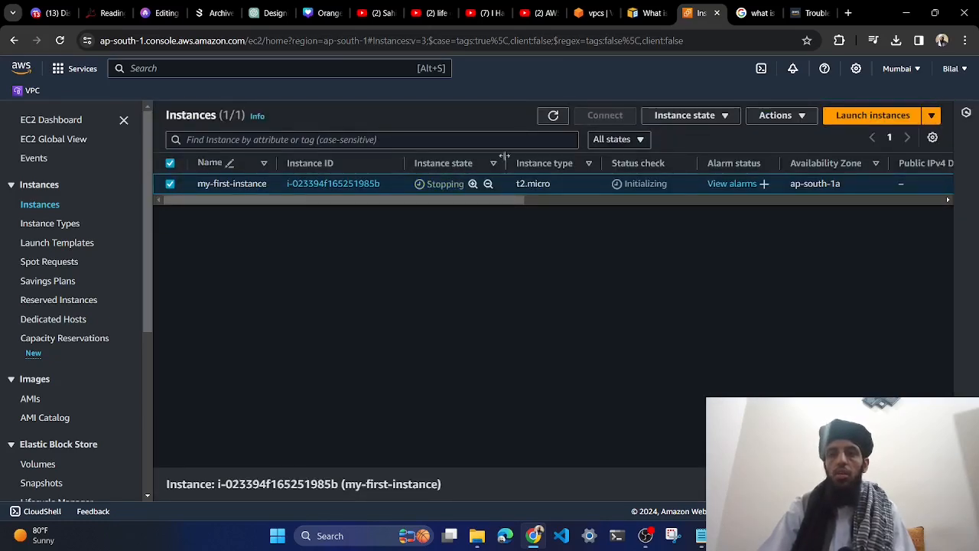
Refresh the instance list to check whether my-first-instance has stopped, and view its available state options
left_click(559, 120)
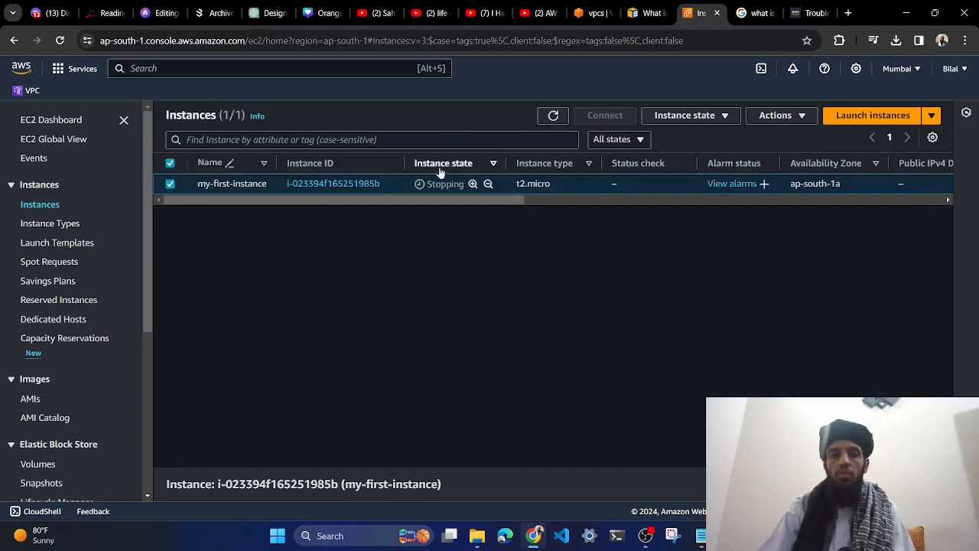
left_click(551, 119)
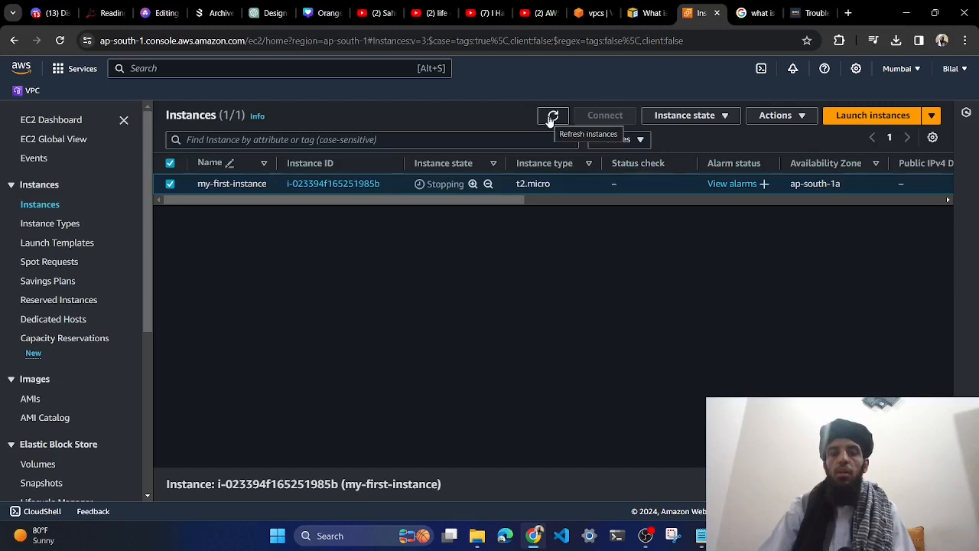
left_click(714, 121)
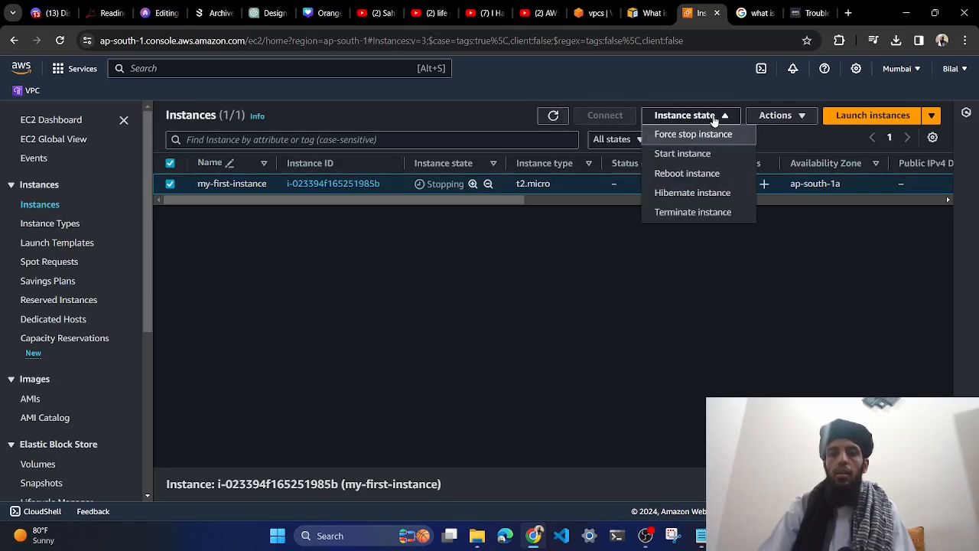
left_click(552, 258)
left_click(551, 119)
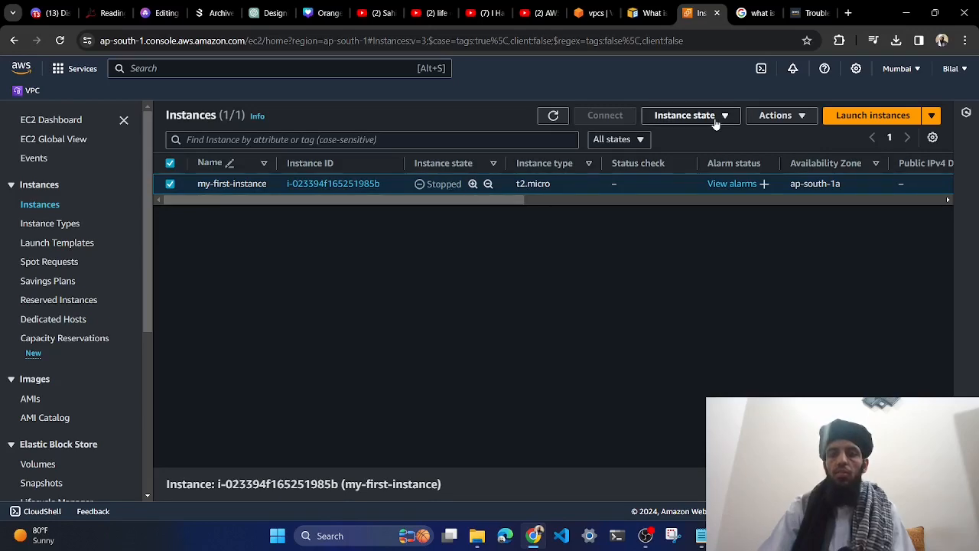
Terminate my-first-instance and refresh the instance list
left_click(686, 115)
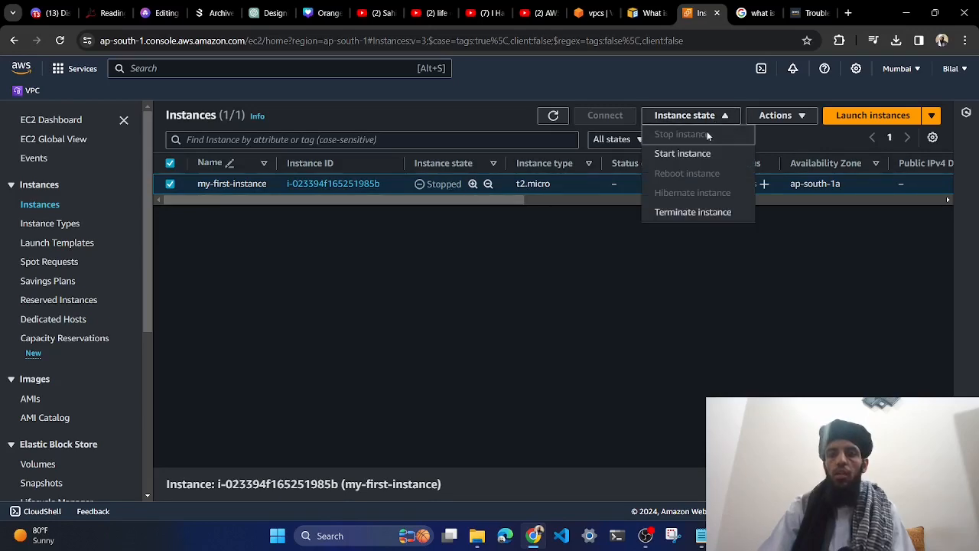
left_click(692, 213)
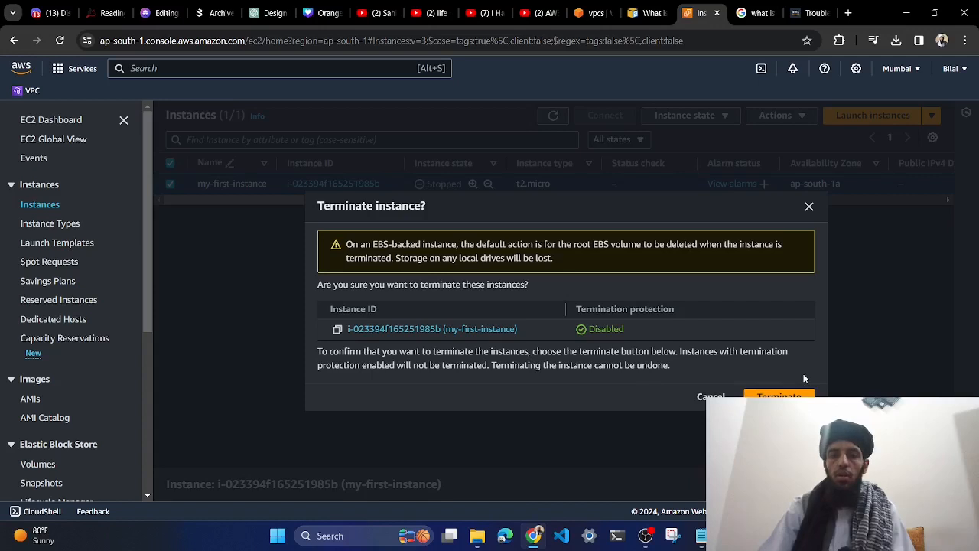
left_click(774, 394)
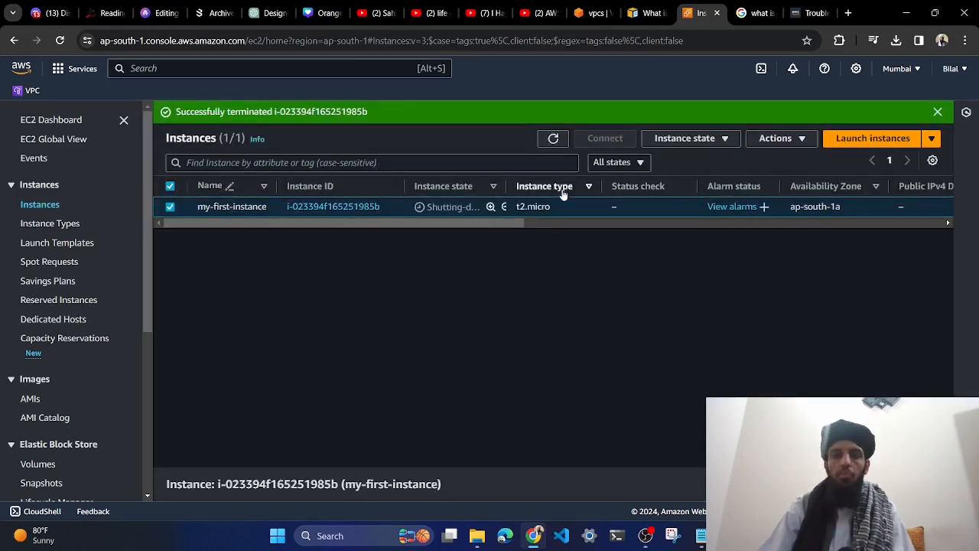
left_click(553, 138)
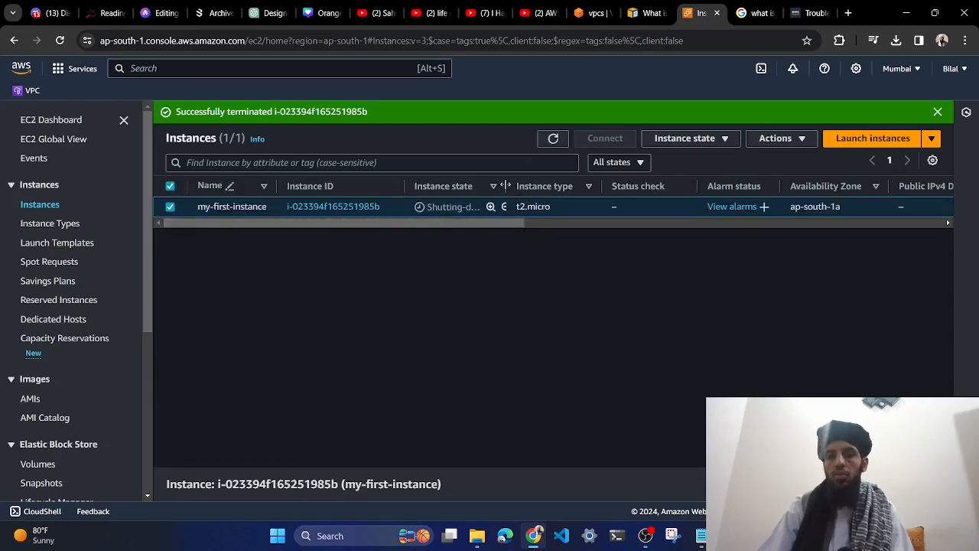
Delete the VPC my-vpc-1 together with its associated resources, confirming with the word delete
left_click(591, 13)
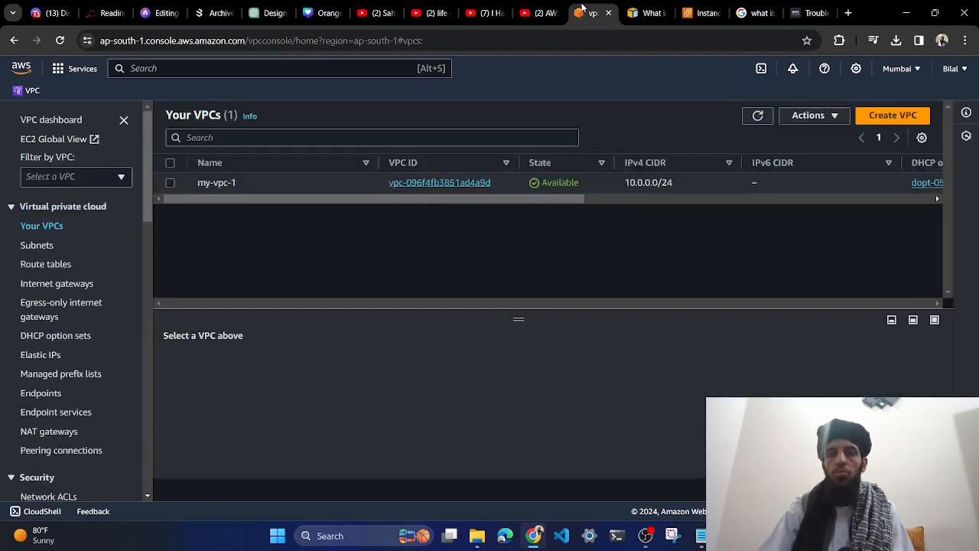
left_click(170, 182)
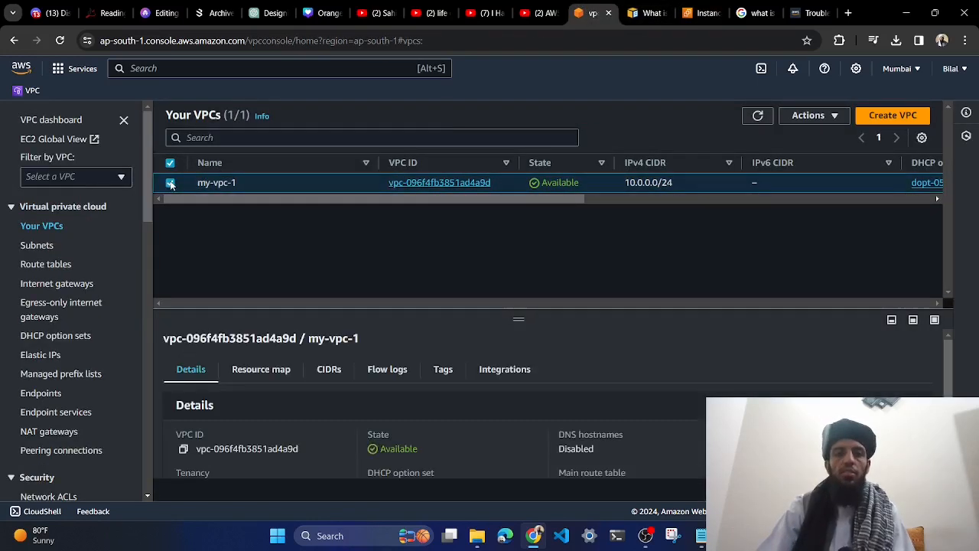
left_click(811, 117)
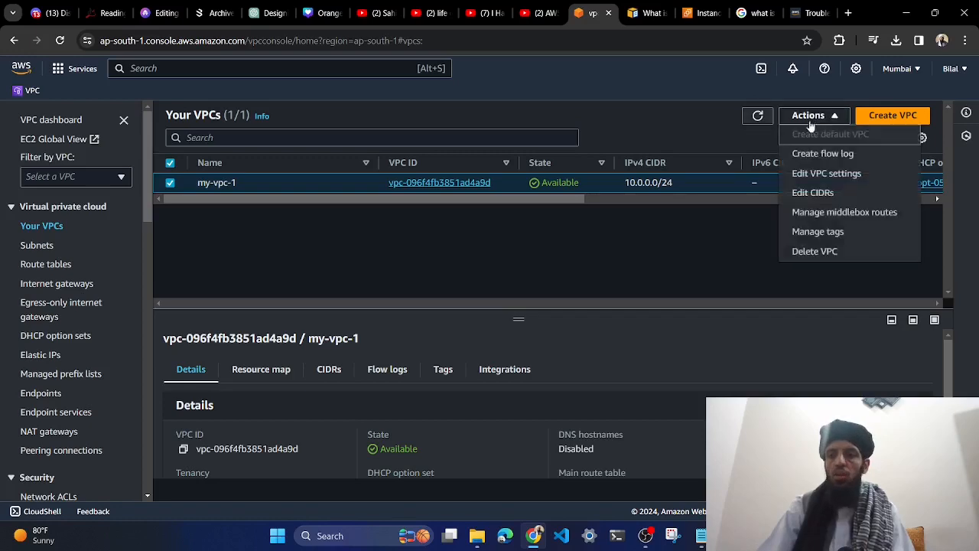
left_click(815, 252)
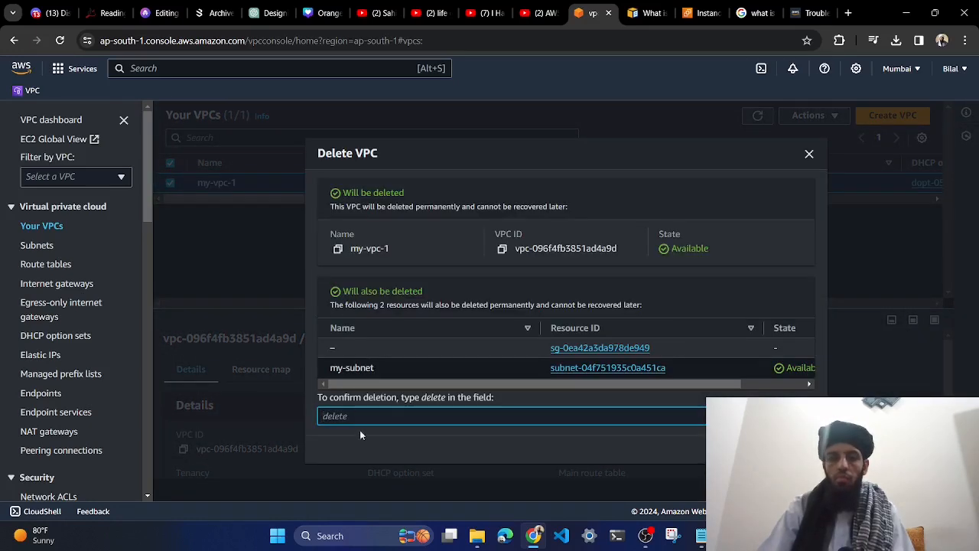
type("d")
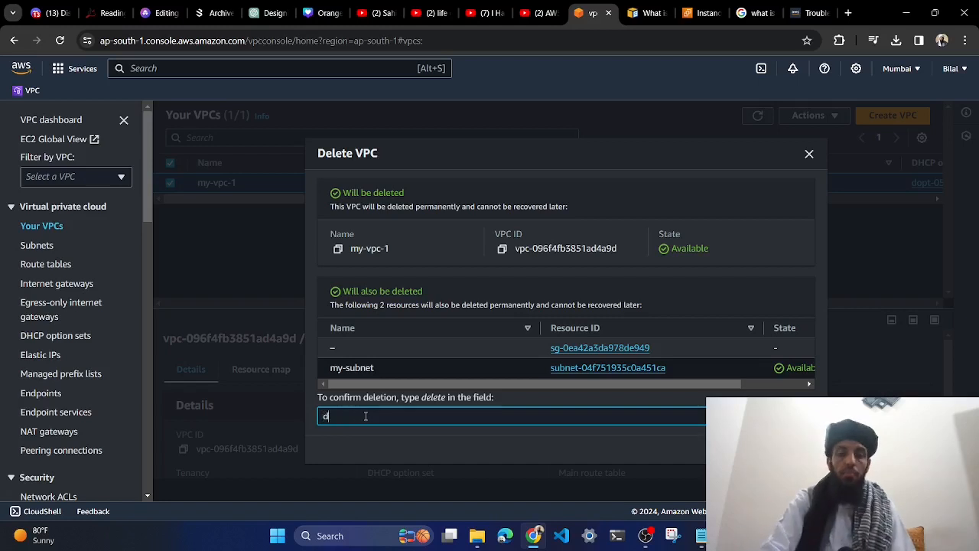
type("elete")
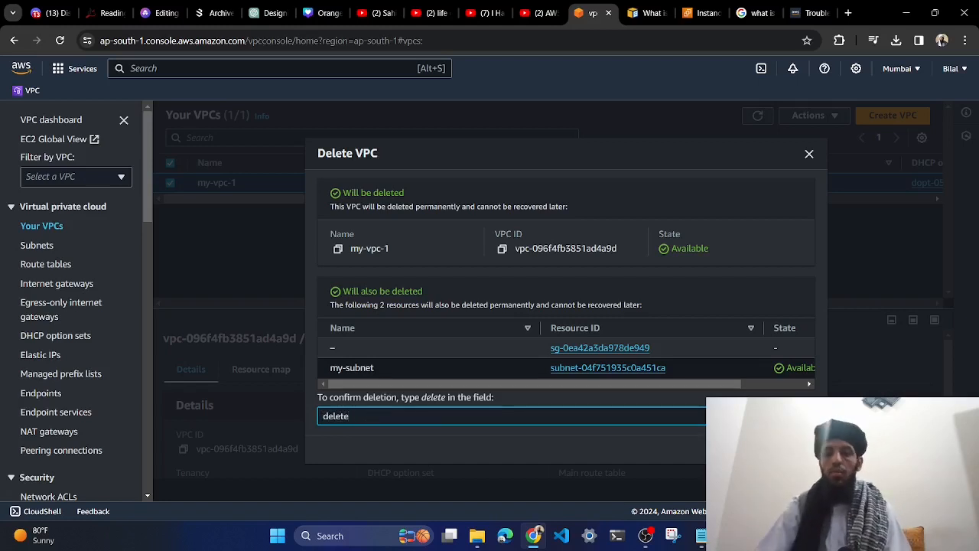
key("Return")
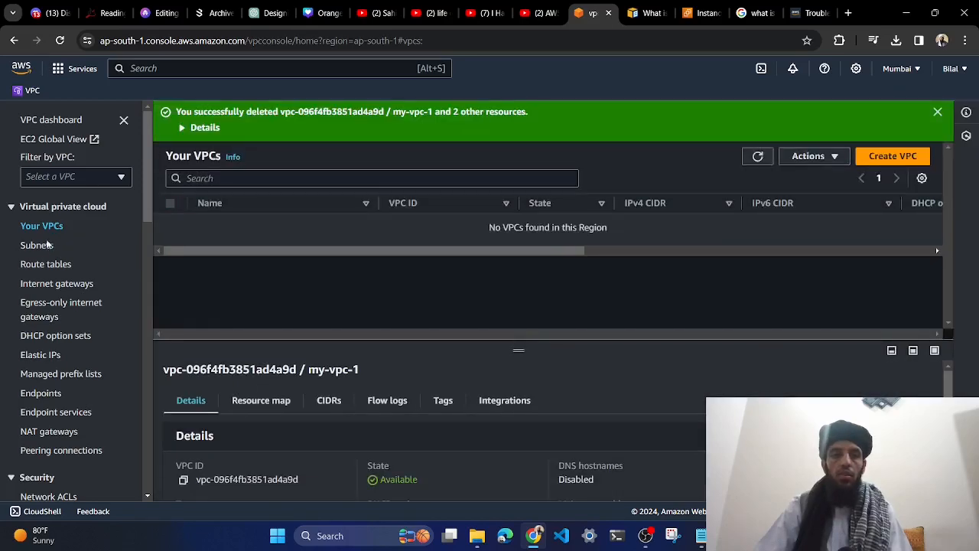
Try to delete my-subnet from the subnet list, confirming with the word delete, and refresh the list
left_click(36, 245)
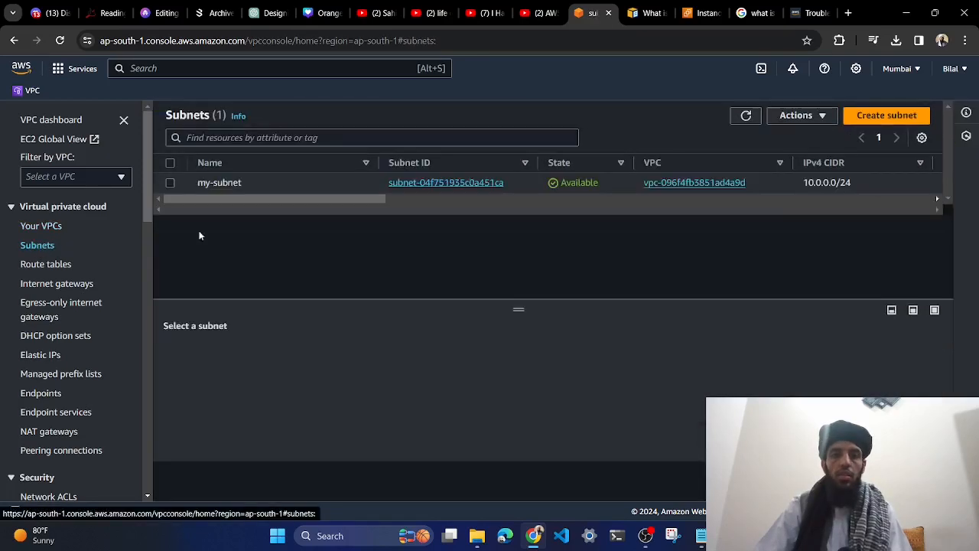
left_click(171, 185)
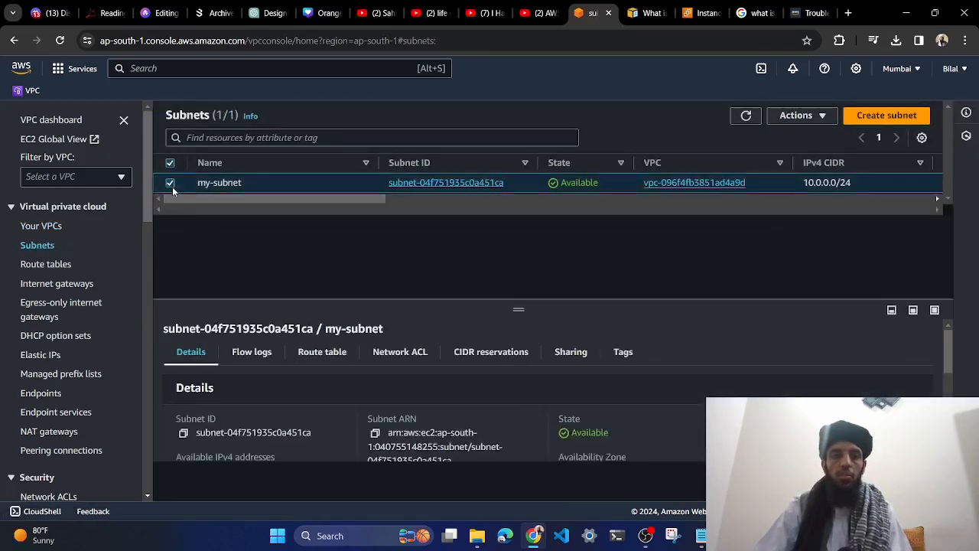
left_click(796, 114)
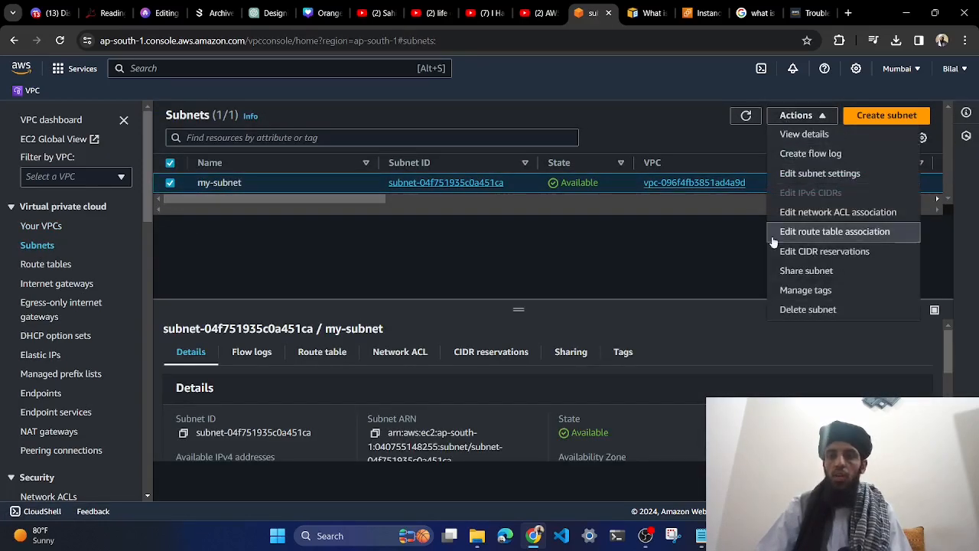
left_click(802, 310)
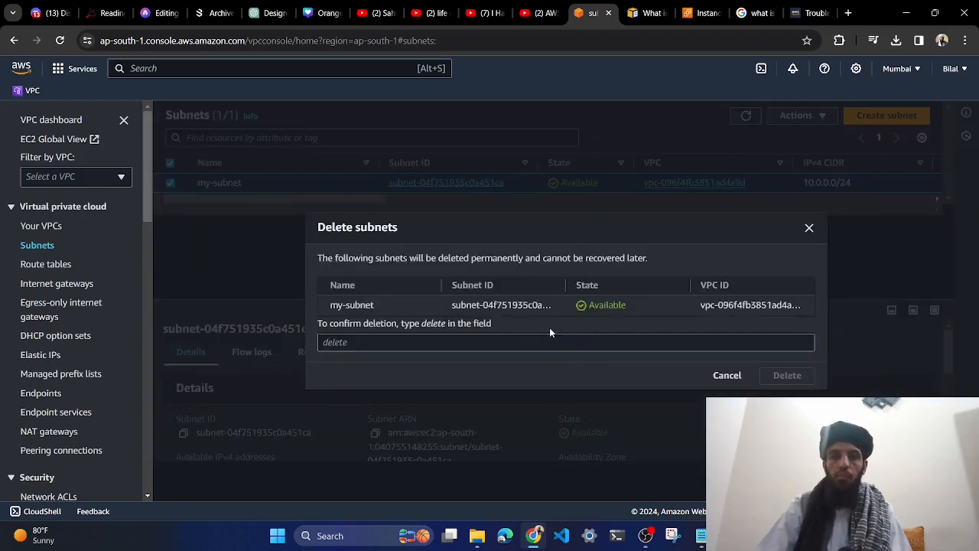
left_click(533, 344)
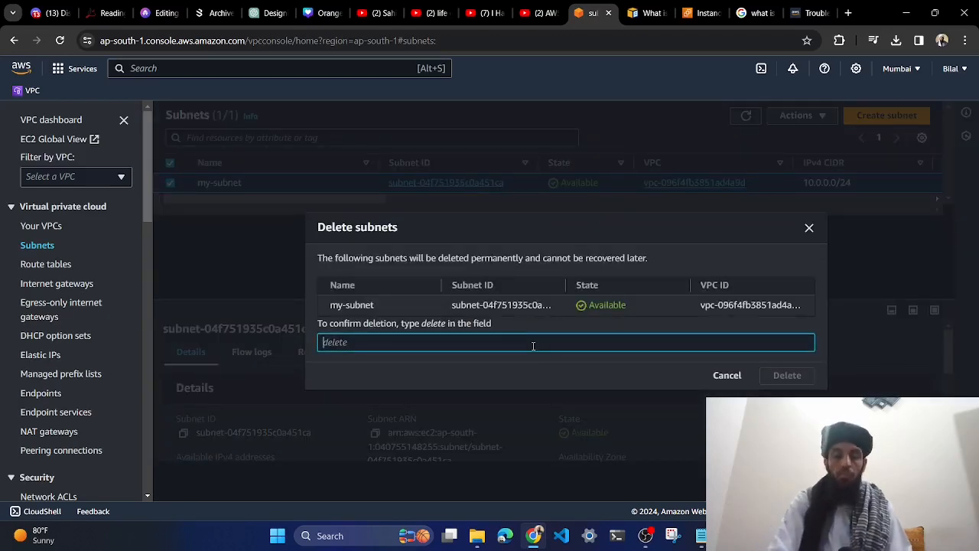
type("delete")
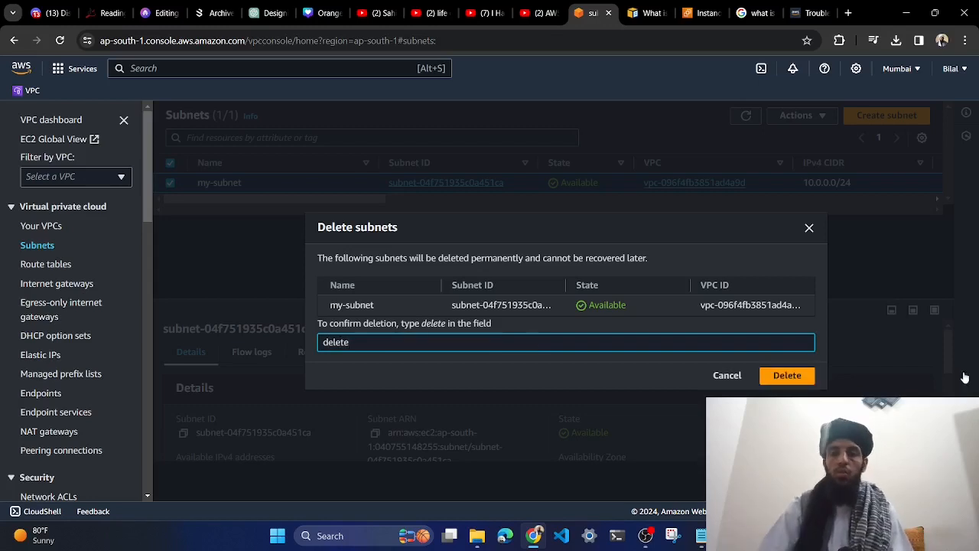
left_click(788, 375)
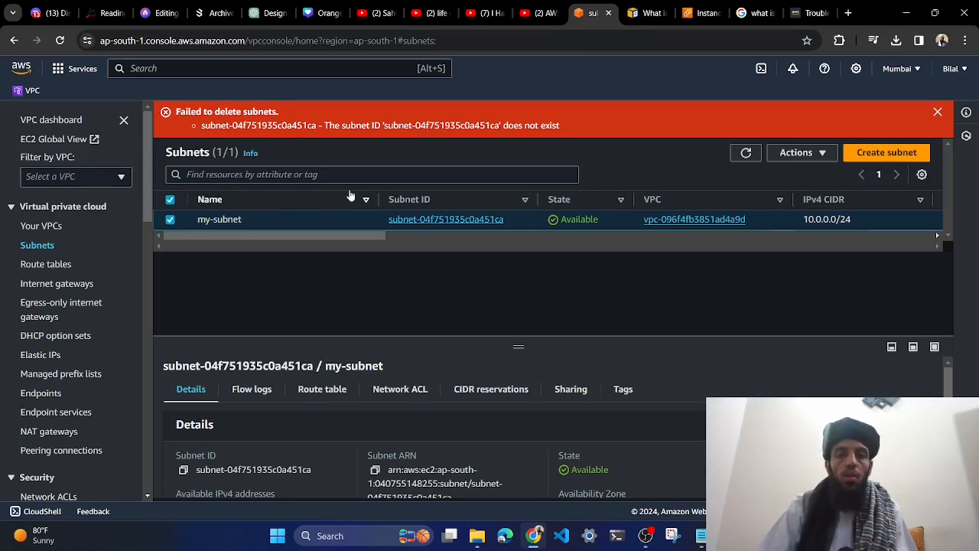
left_click(746, 156)
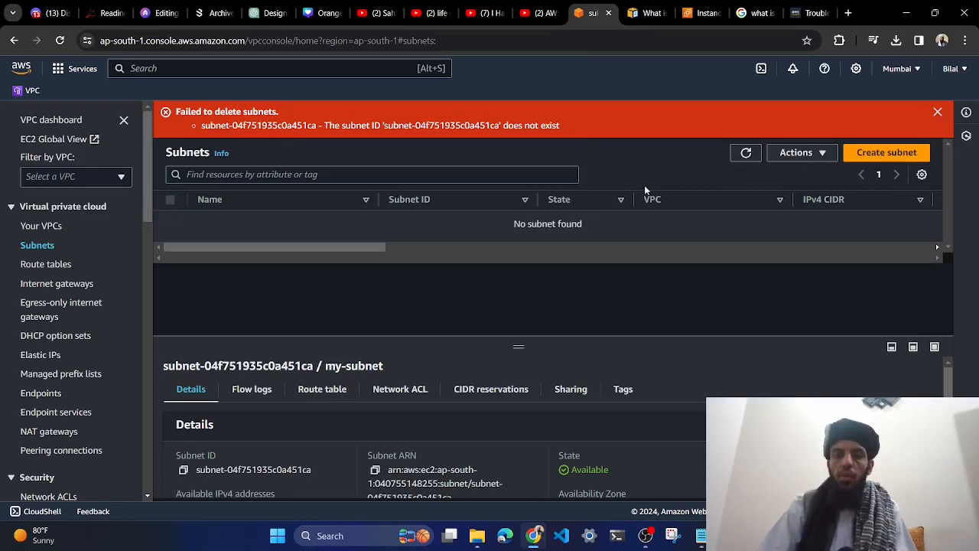
Check the VPC and subnet lists, then return to the EC2 instances, refresh them and dismiss the notification
left_click(41, 225)
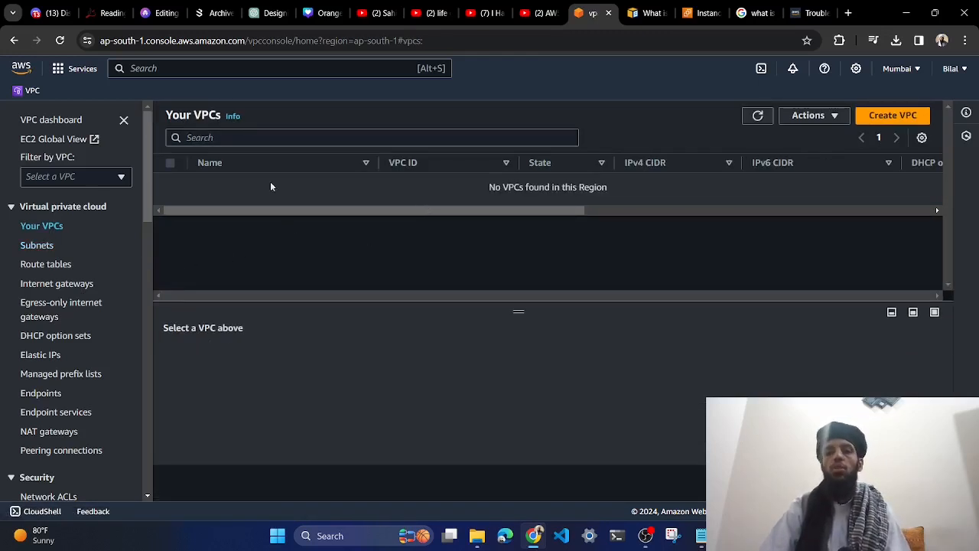
left_click(36, 246)
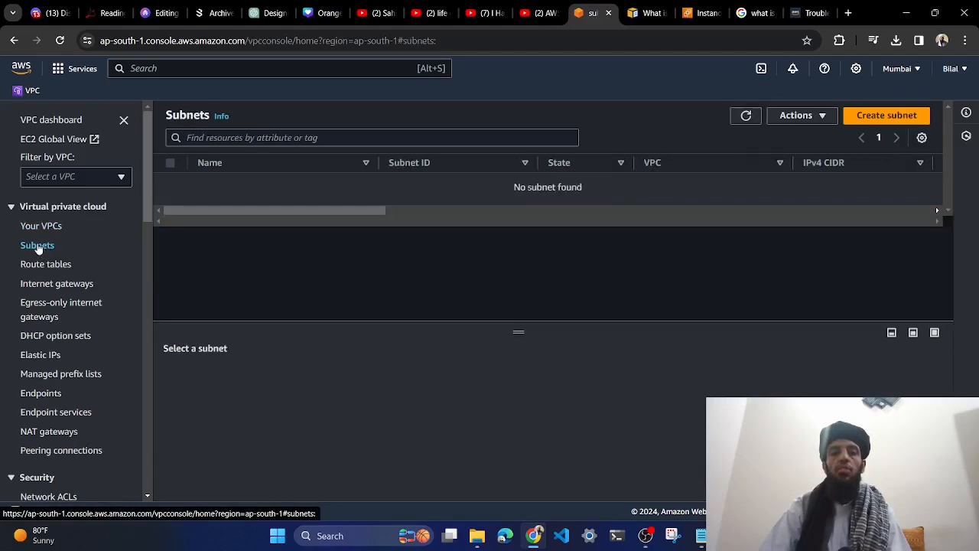
left_click(698, 11)
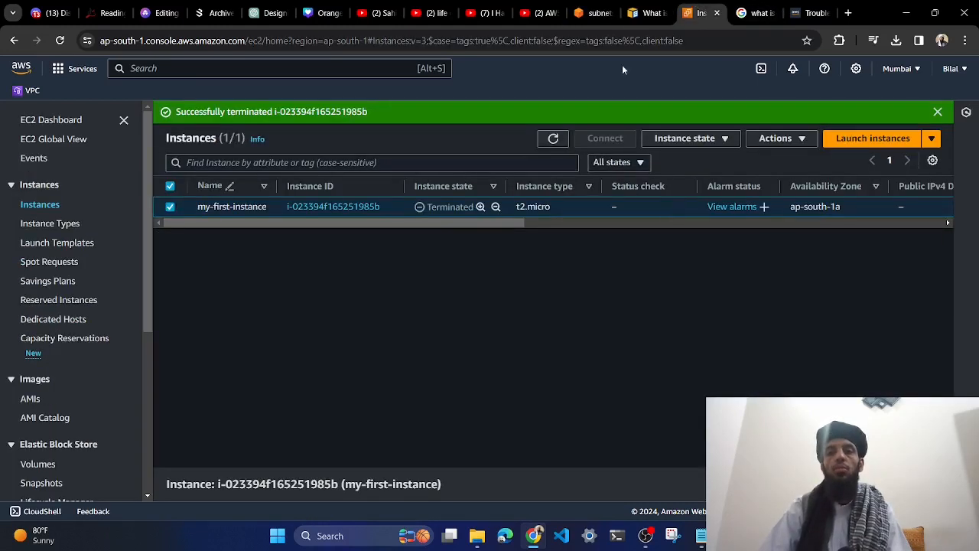
left_click(550, 135)
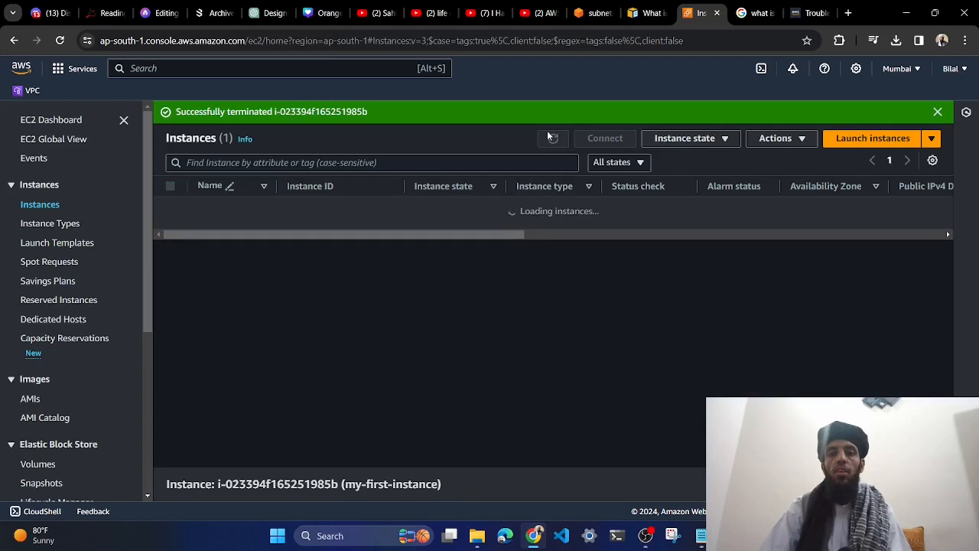
left_click(938, 111)
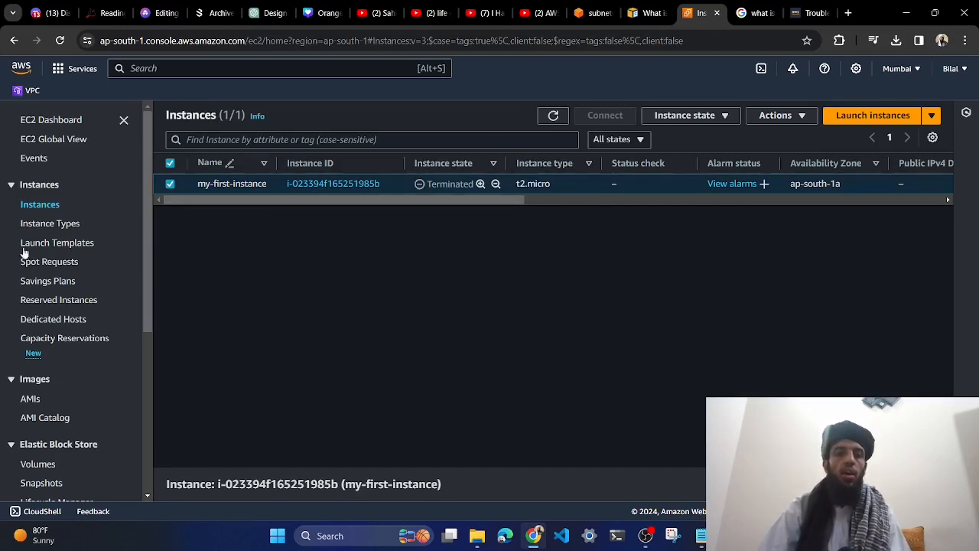
View the running instances from the EC2 dashboard, and remove the running-state filter to list all instances
left_click(42, 117)
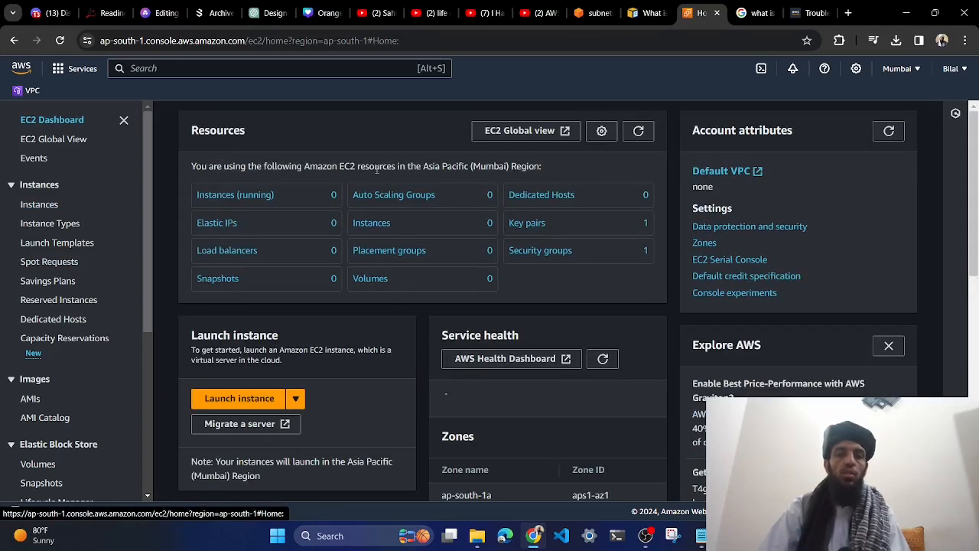
left_click(244, 201)
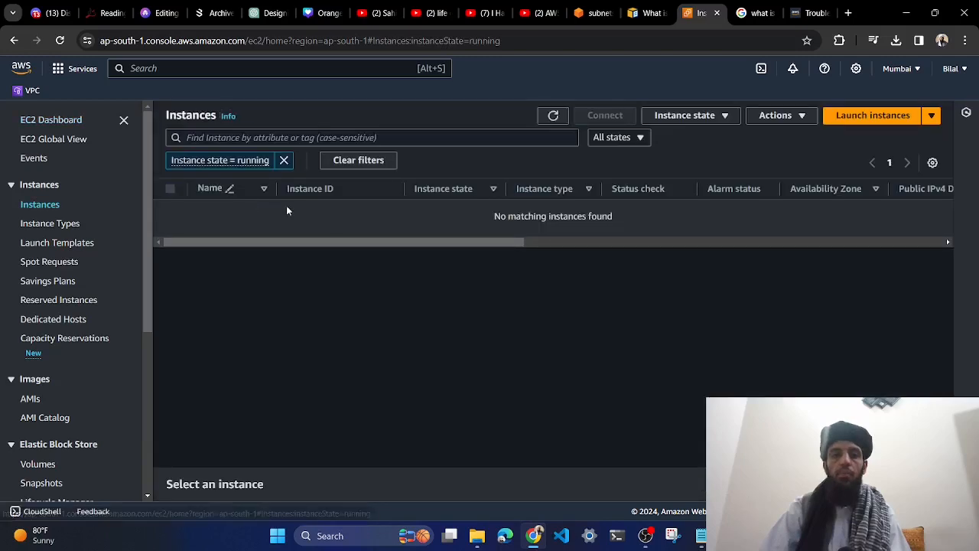
left_click(284, 160)
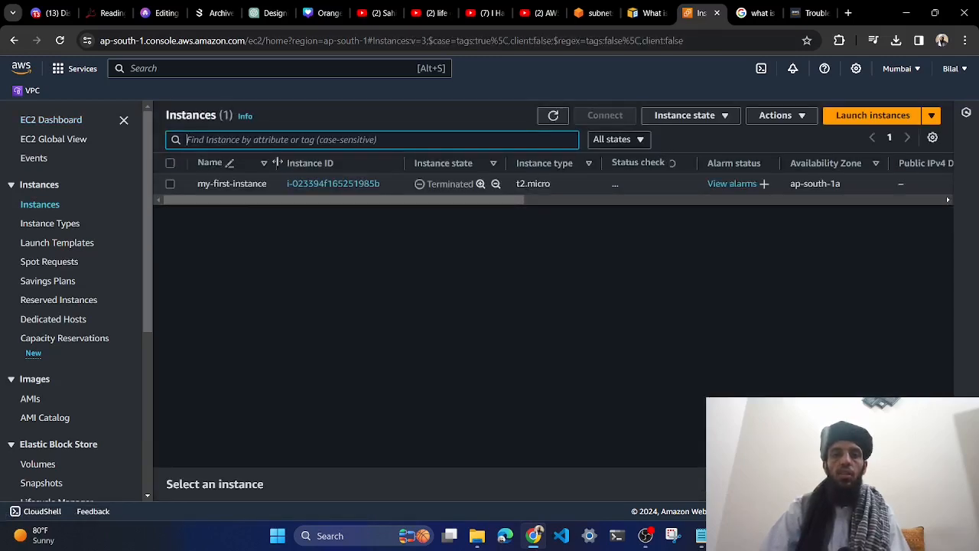